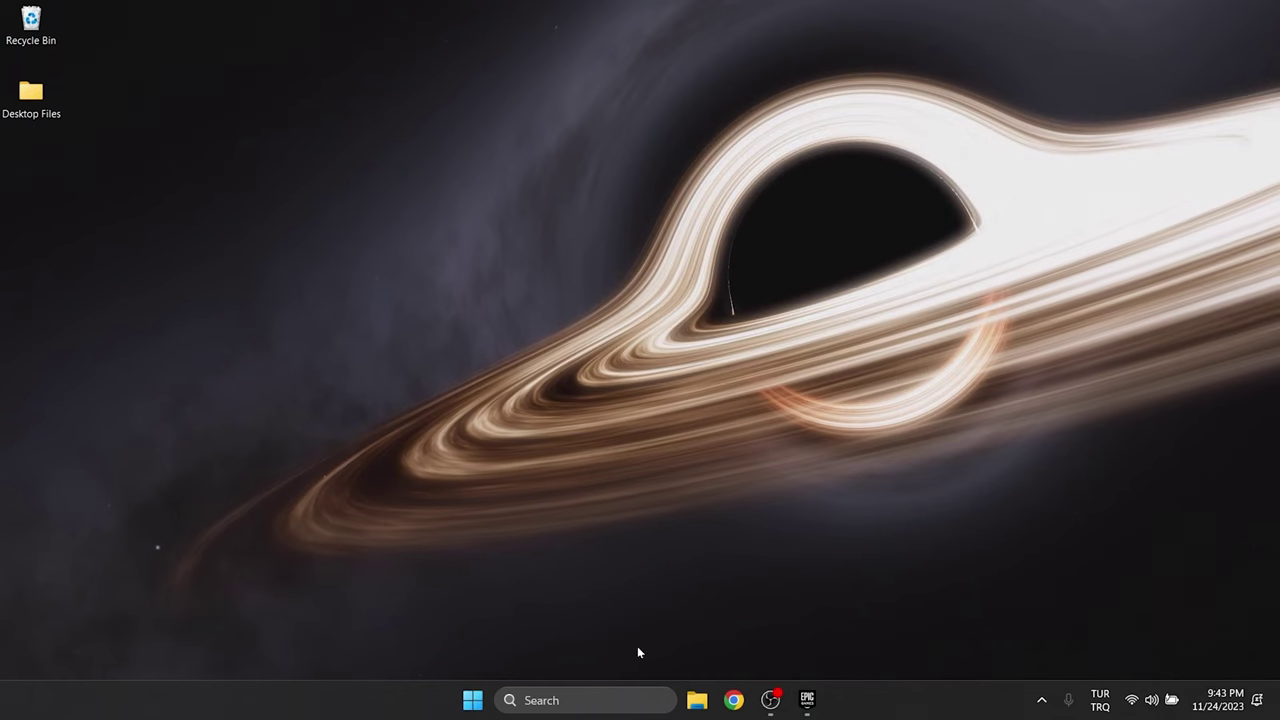
Search Windows for epic and open the file location of the Epic Games Launcher executable through its Start Menu shortcut
left_click(553, 701)
type("epic")
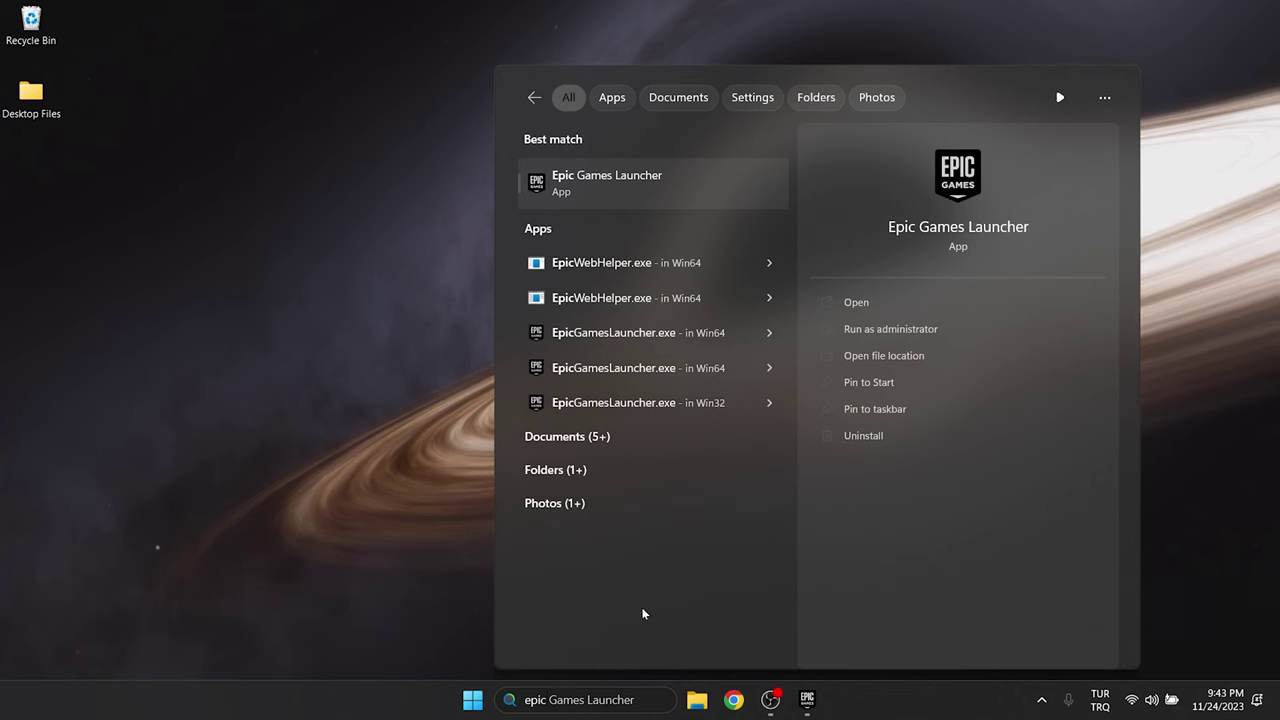
left_click(866, 360)
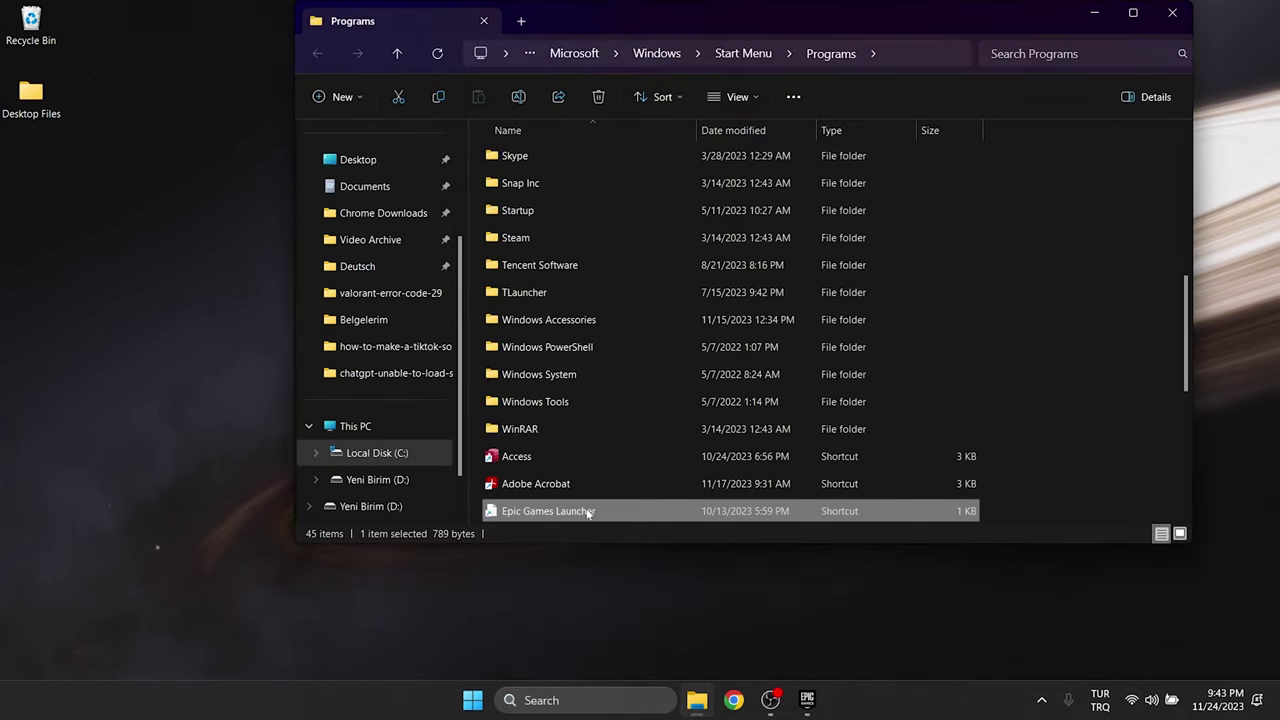
right_click(587, 513)
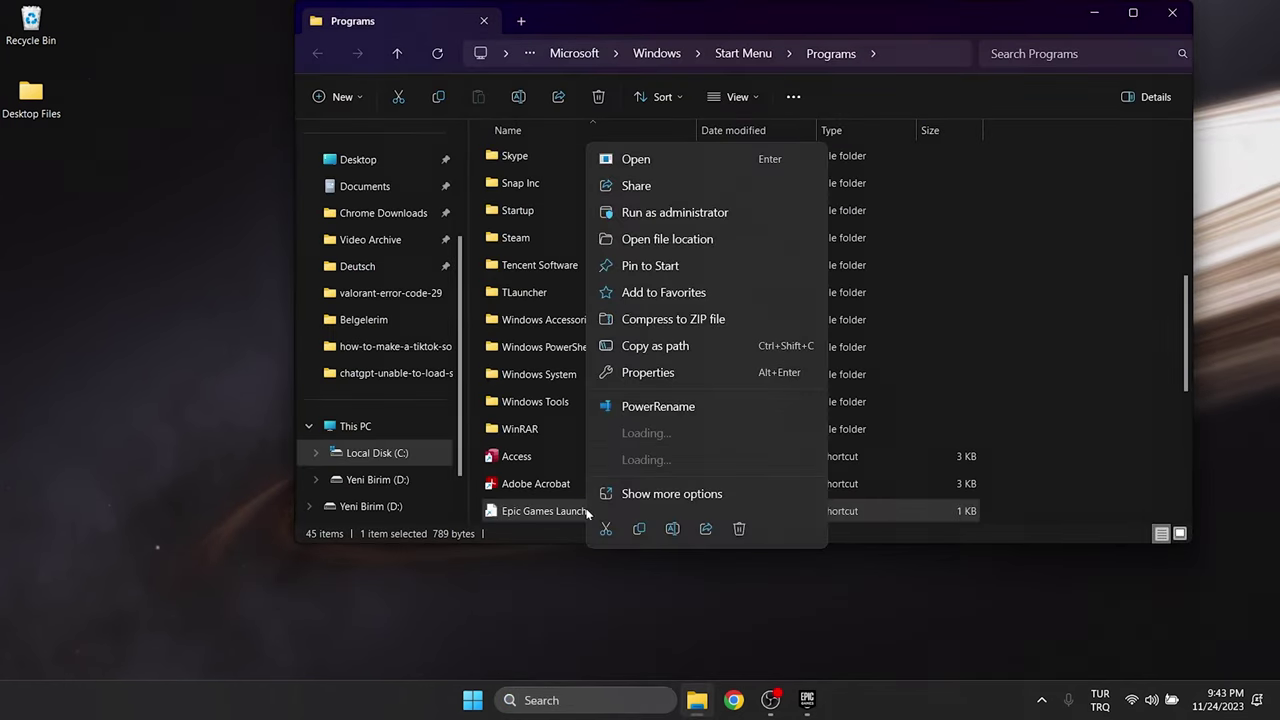
left_click(690, 239)
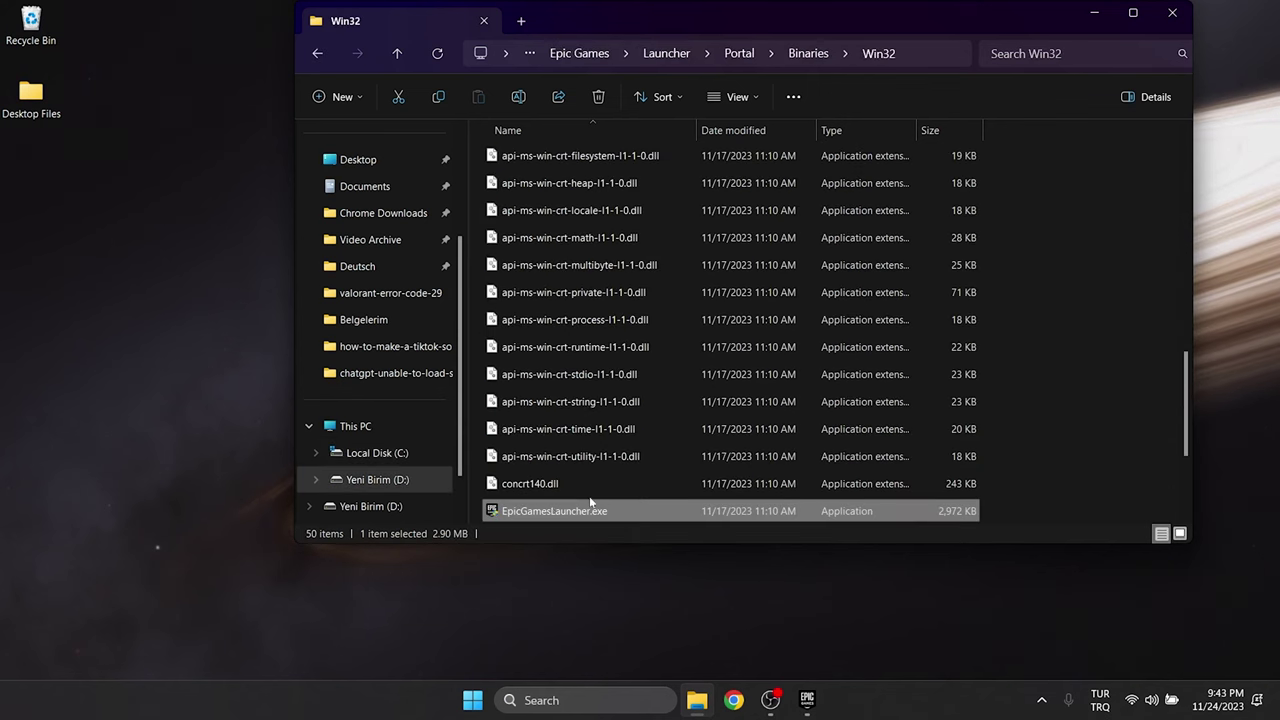
Set EpicGamesLauncher.exe to run as an administrator in its compatibility properties, apply it, and close the folder window
right_click(556, 513)
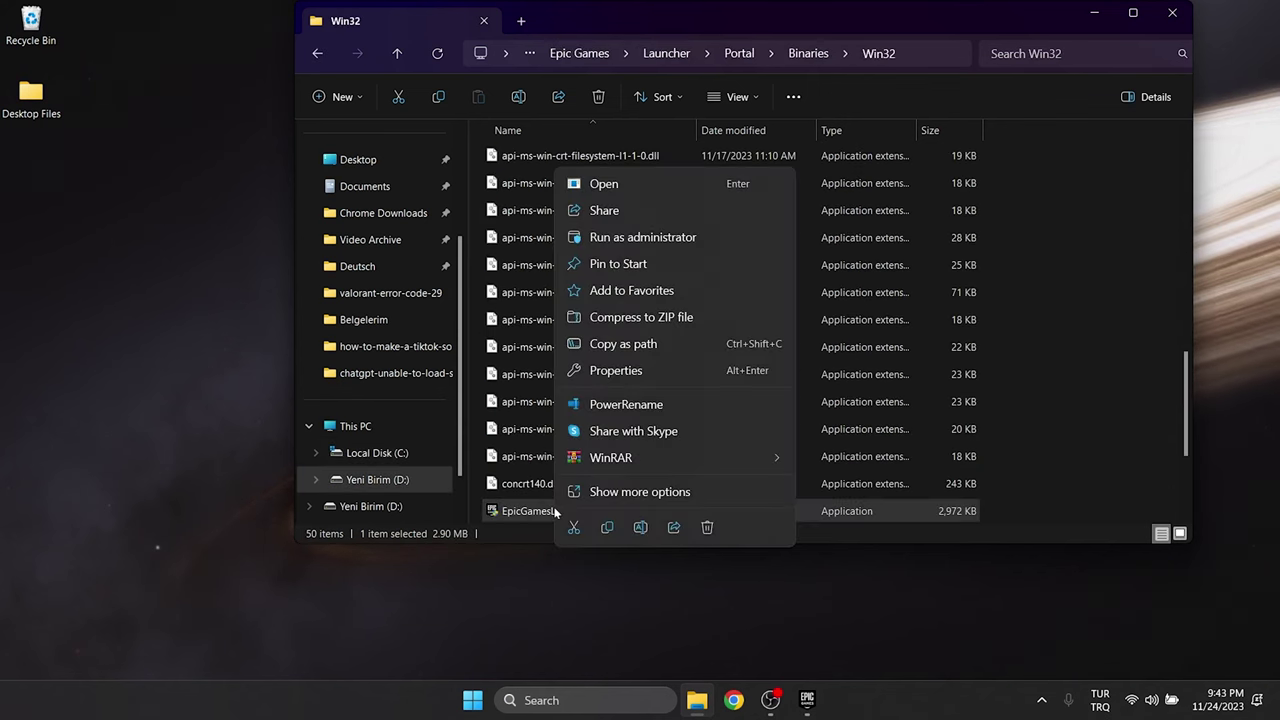
left_click(634, 372)
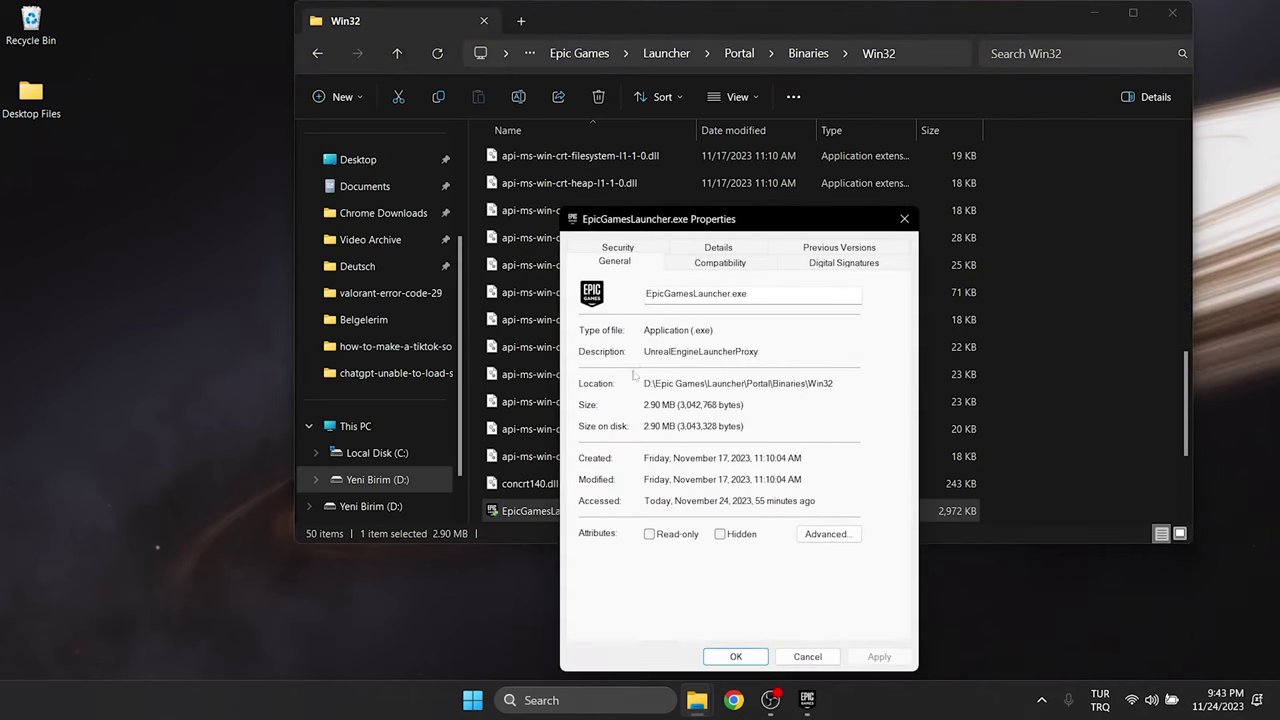
left_click(720, 263)
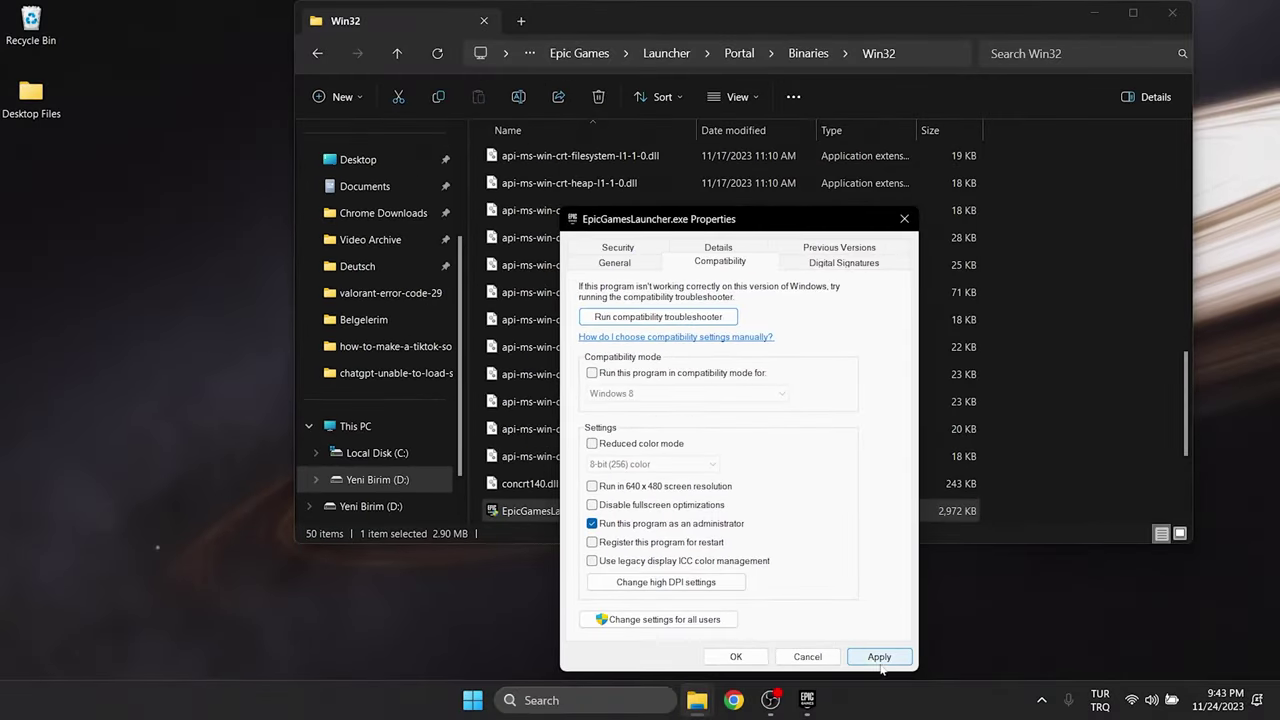
left_click(1019, 713)
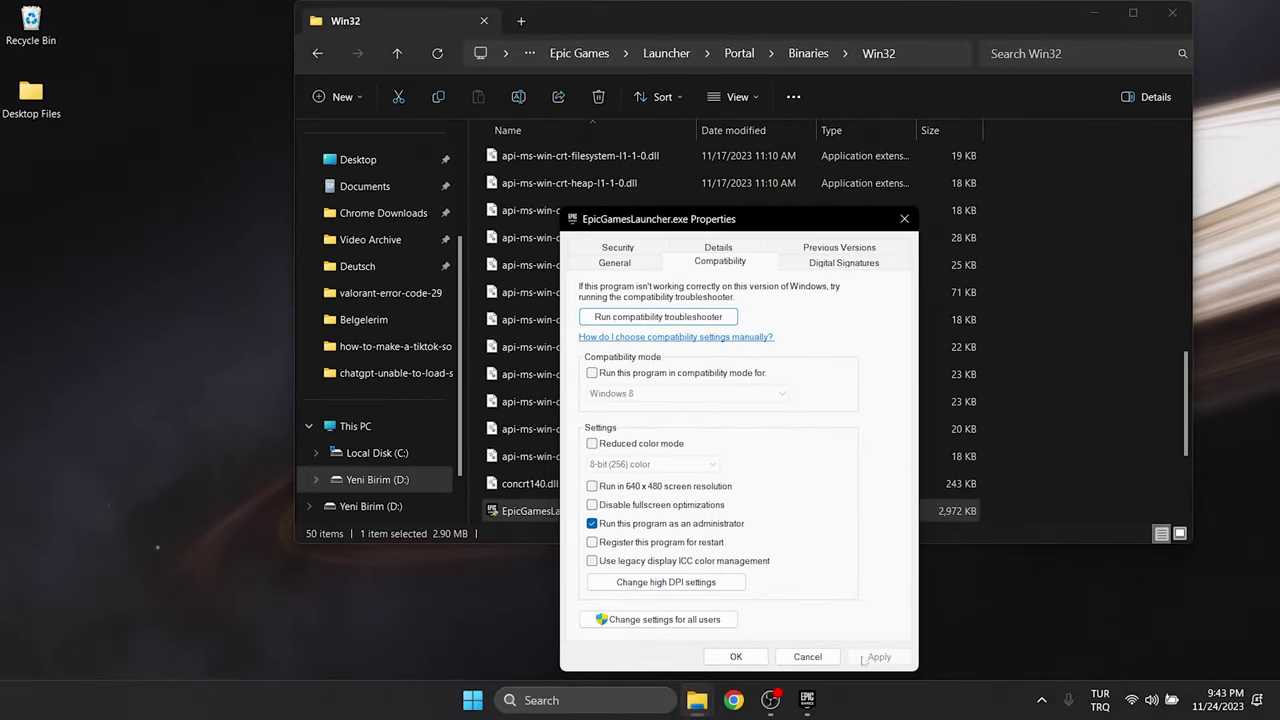
left_click(736, 657)
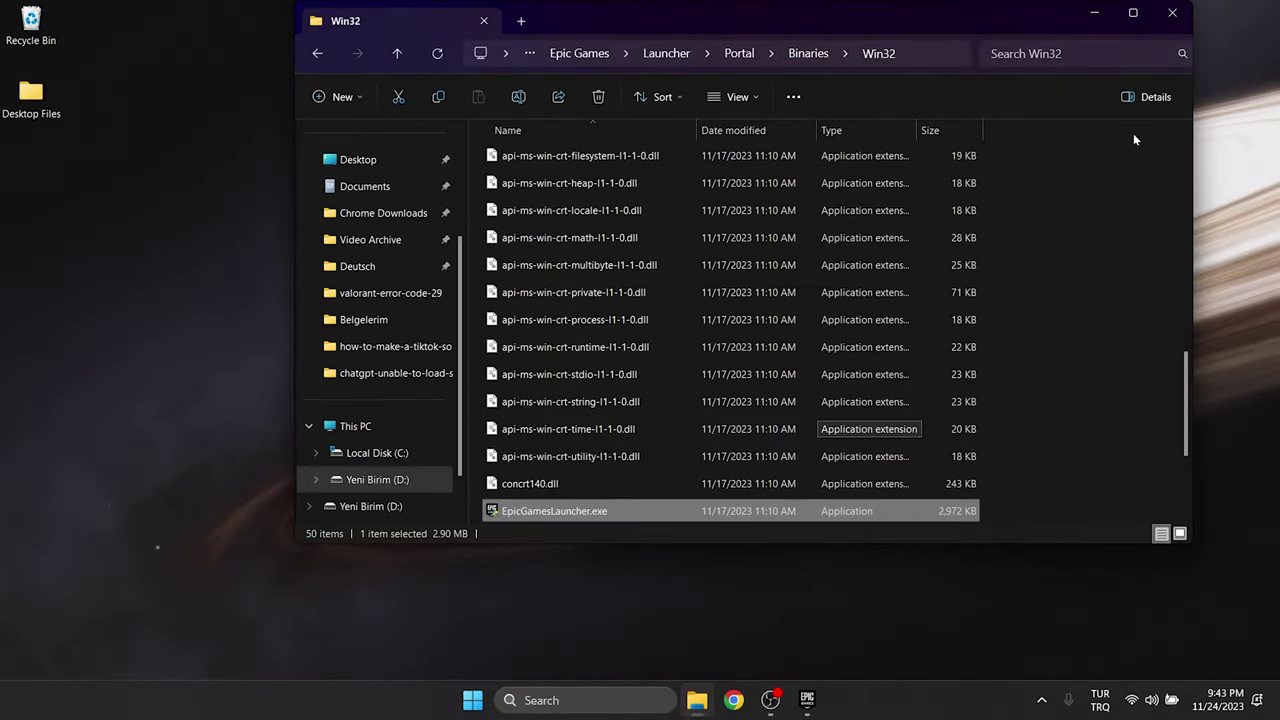
left_click(1182, 18)
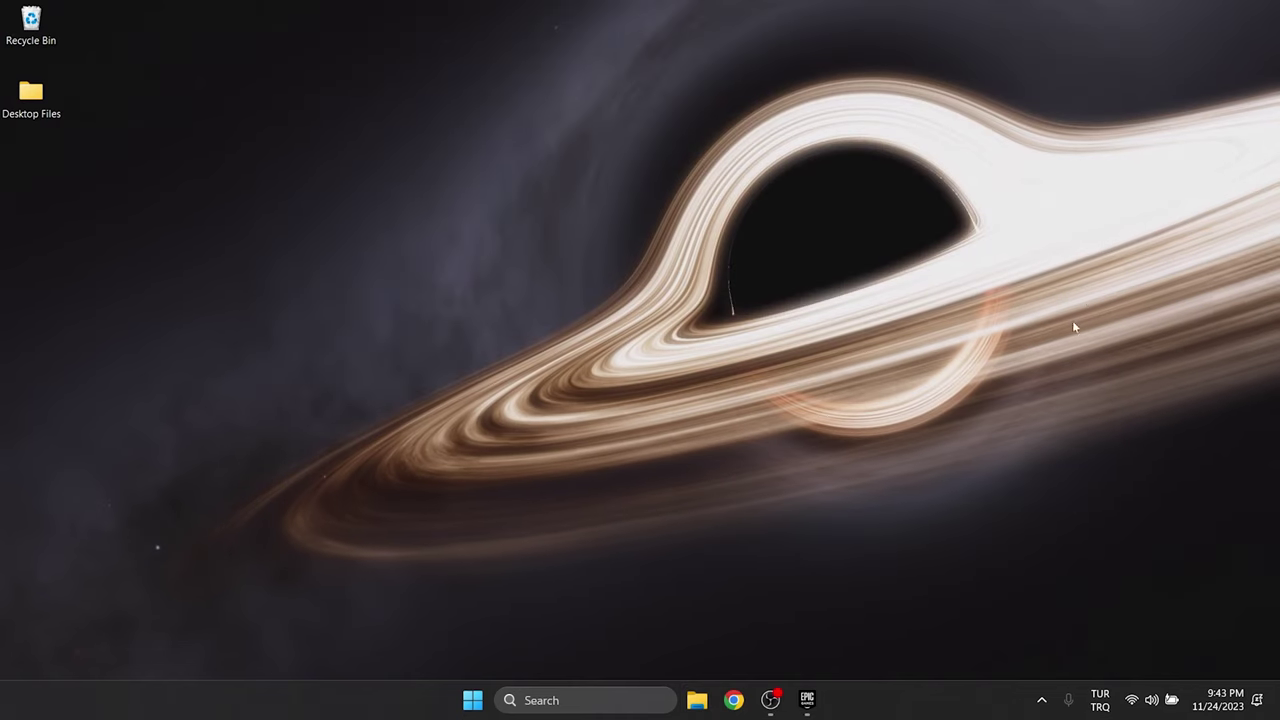
Switch to the Epic Games Launcher and open Fortnite's installation folder from the game's management options
left_click(808, 703)
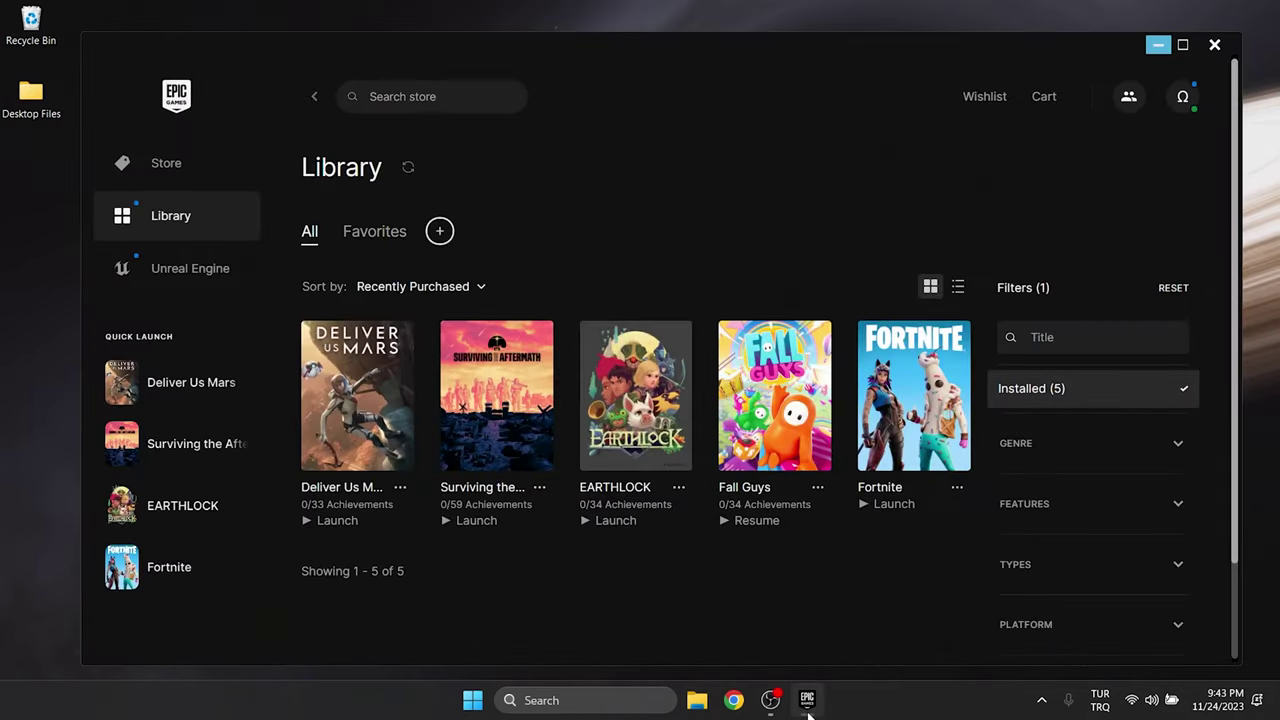
left_click(956, 488)
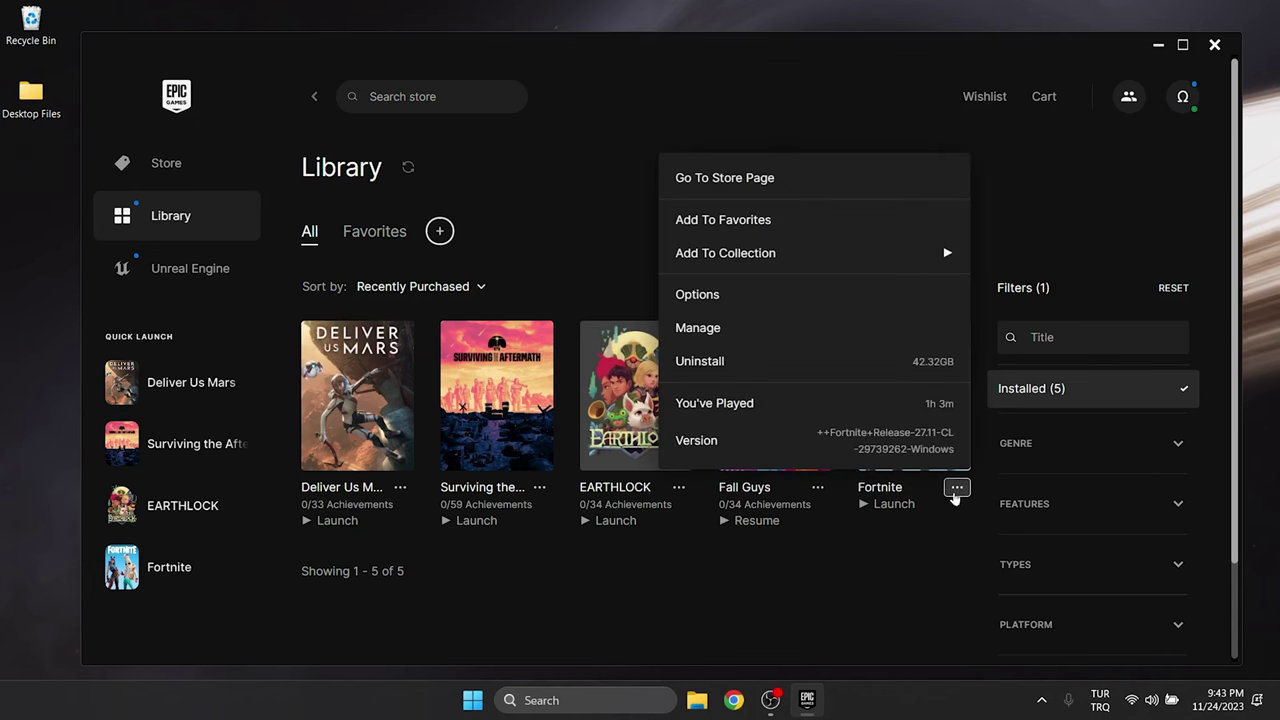
left_click(711, 328)
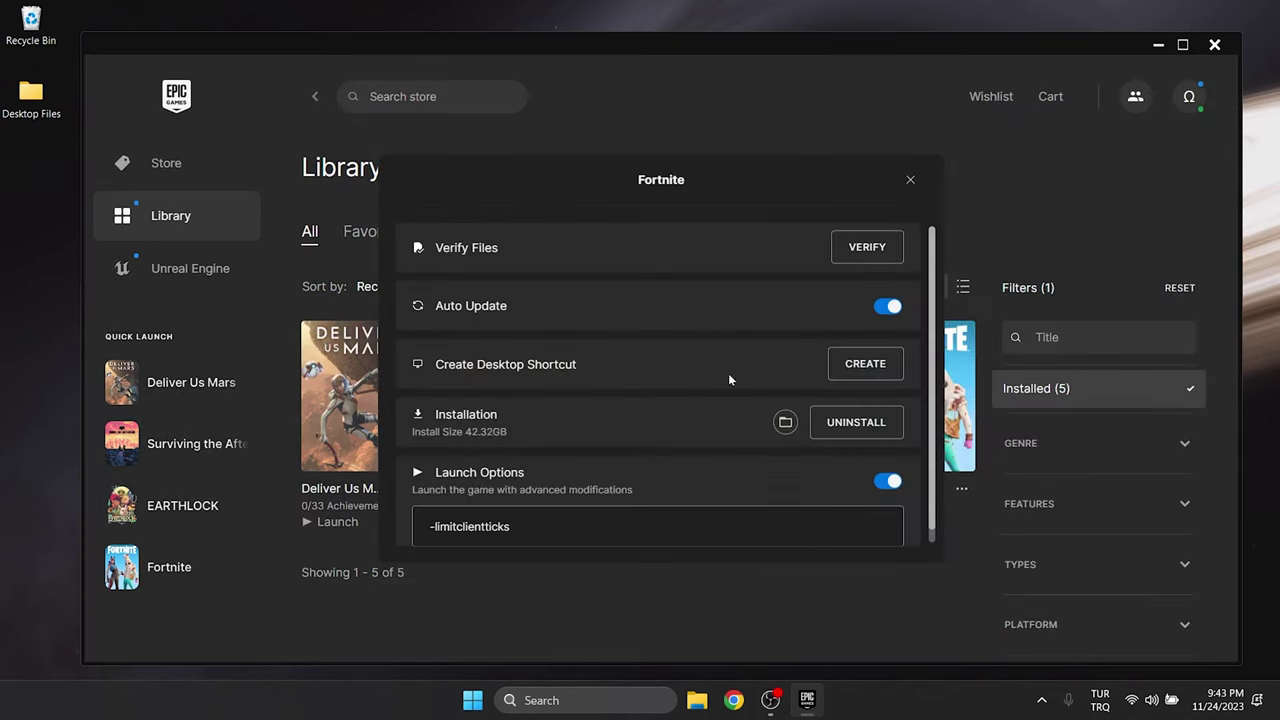
left_click(785, 424)
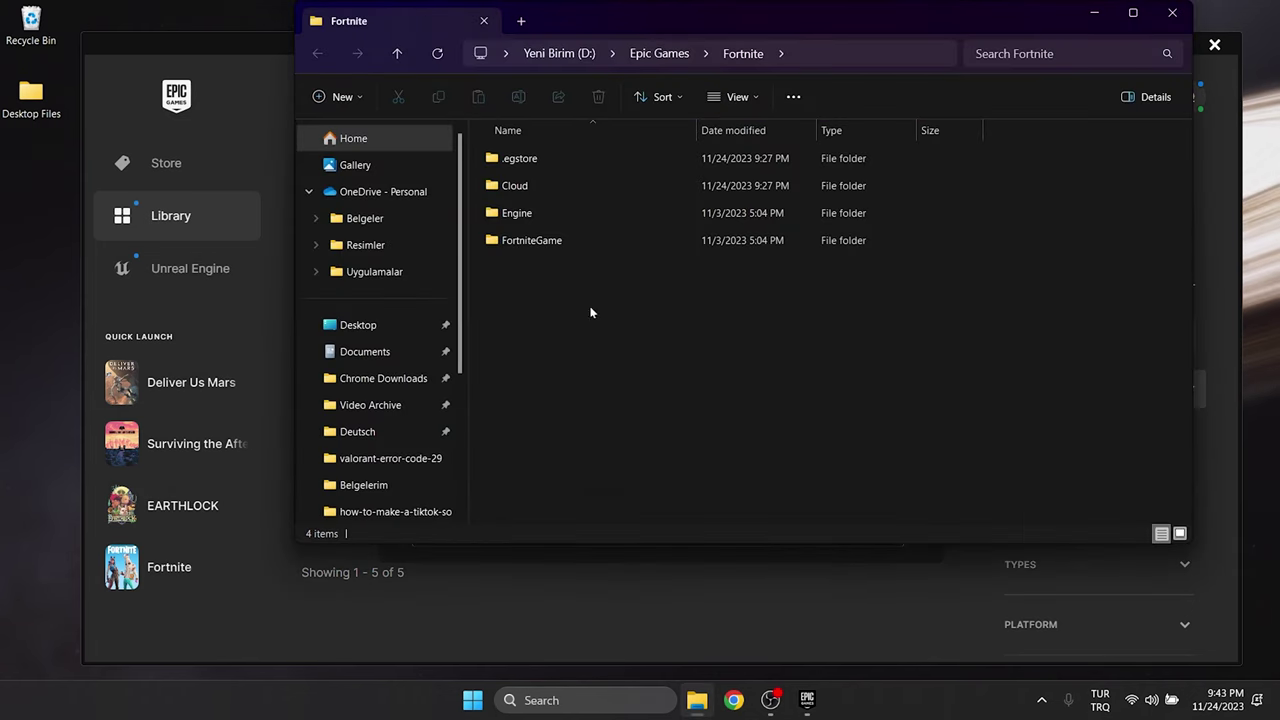
Go to the FortniteGame\Binaries\Win64 folder, maximize the window, and locate the Fortnite executables
double_click(534, 241)
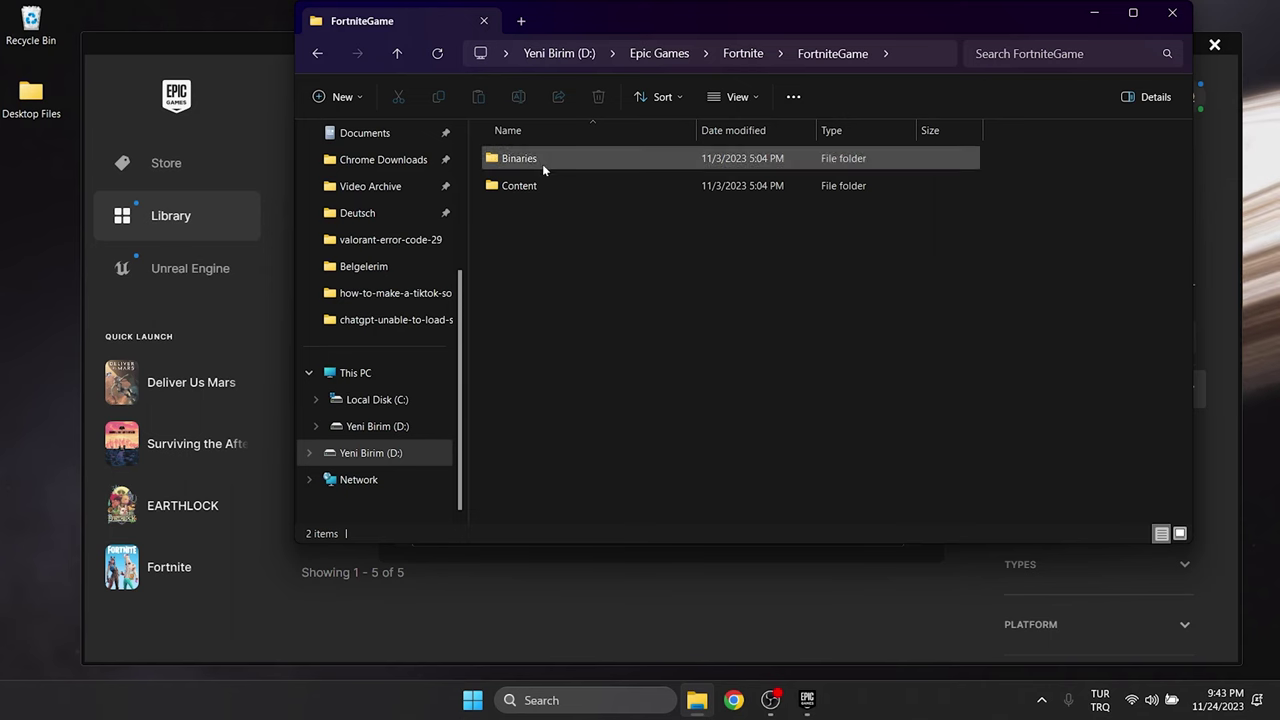
double_click(542, 164)
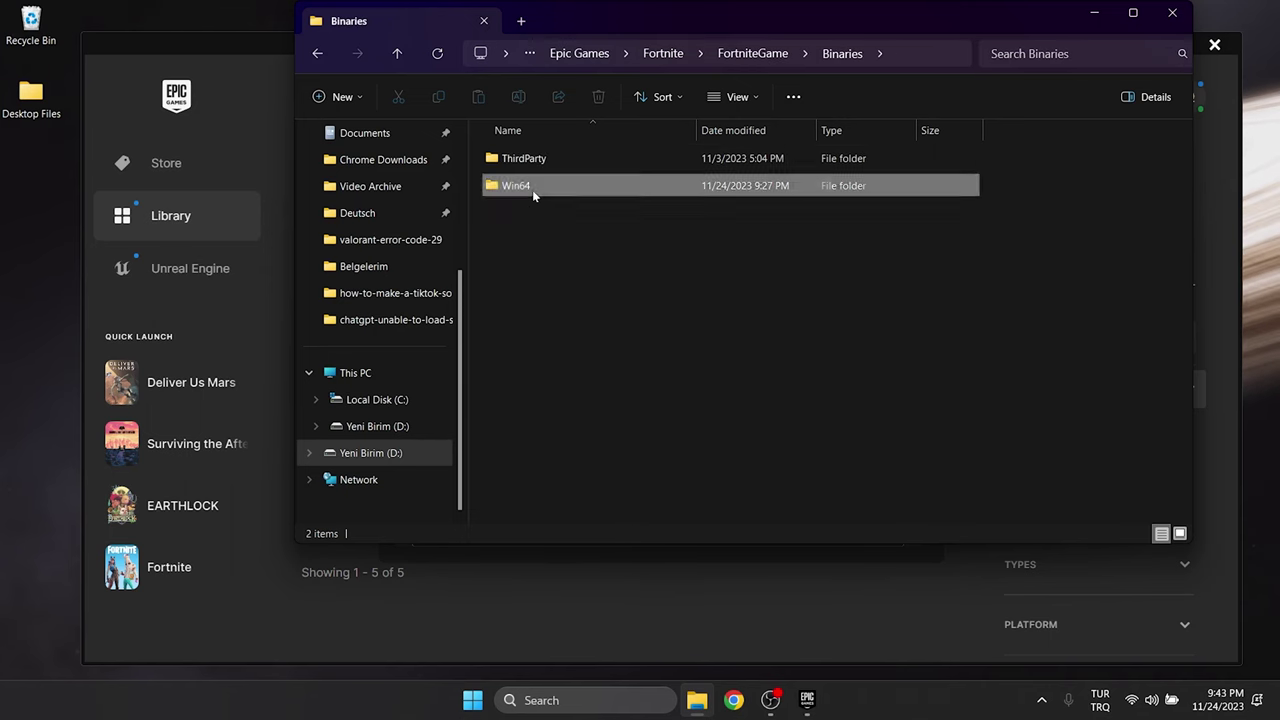
double_click(533, 190)
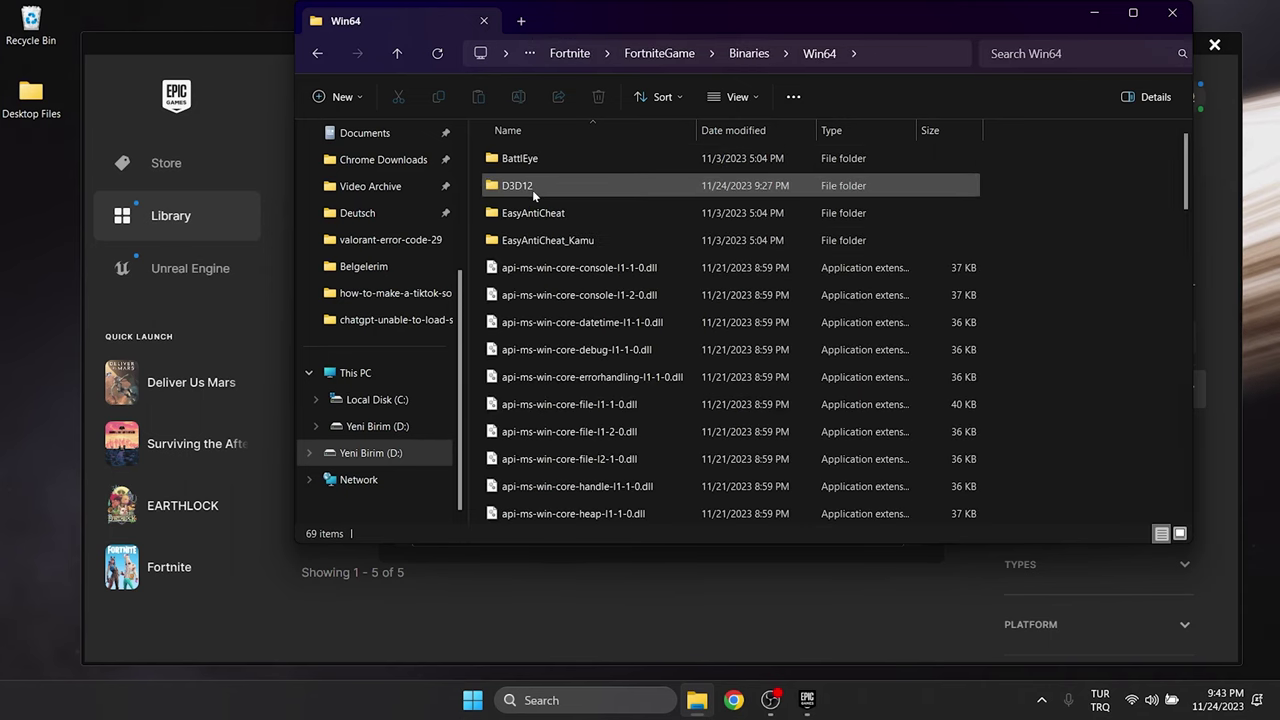
double_click(773, 12)
scroll(839, 294, "down", 15)
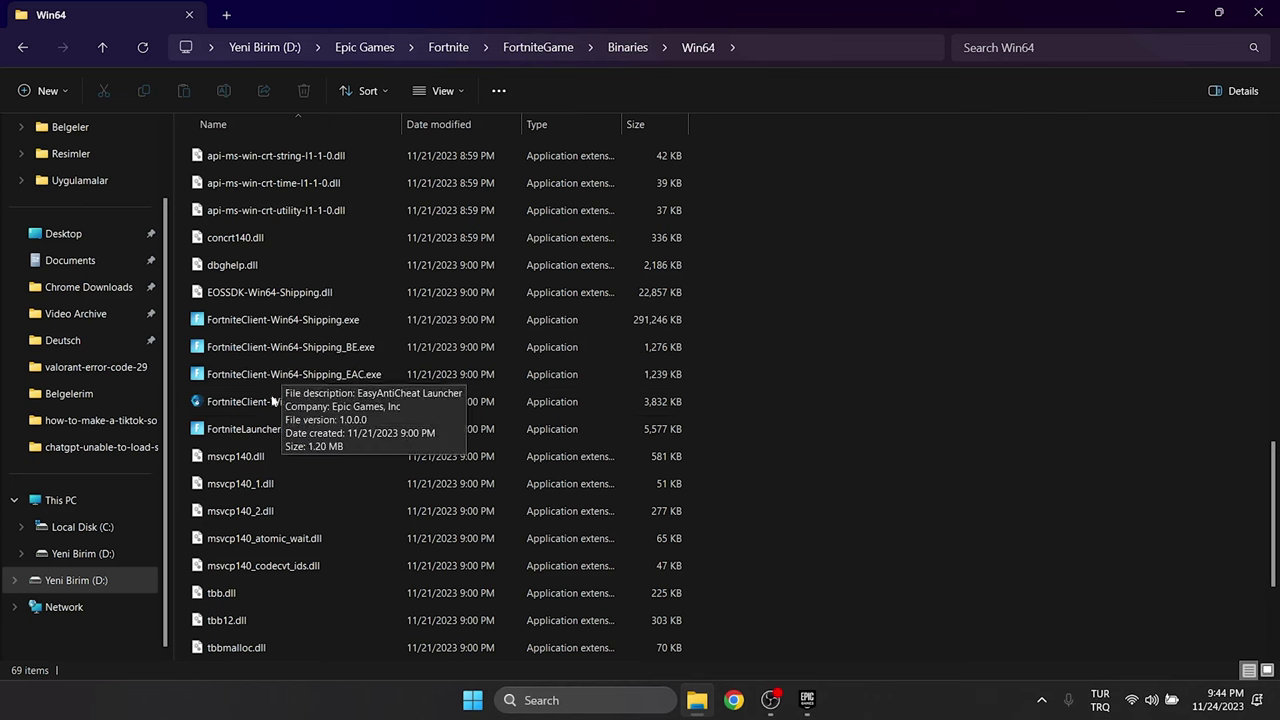
Set FortniteLauncher.exe to run in Windows 8 compatibility mode with fullscreen optimizations disabled, and apply the settings
right_click(255, 430)
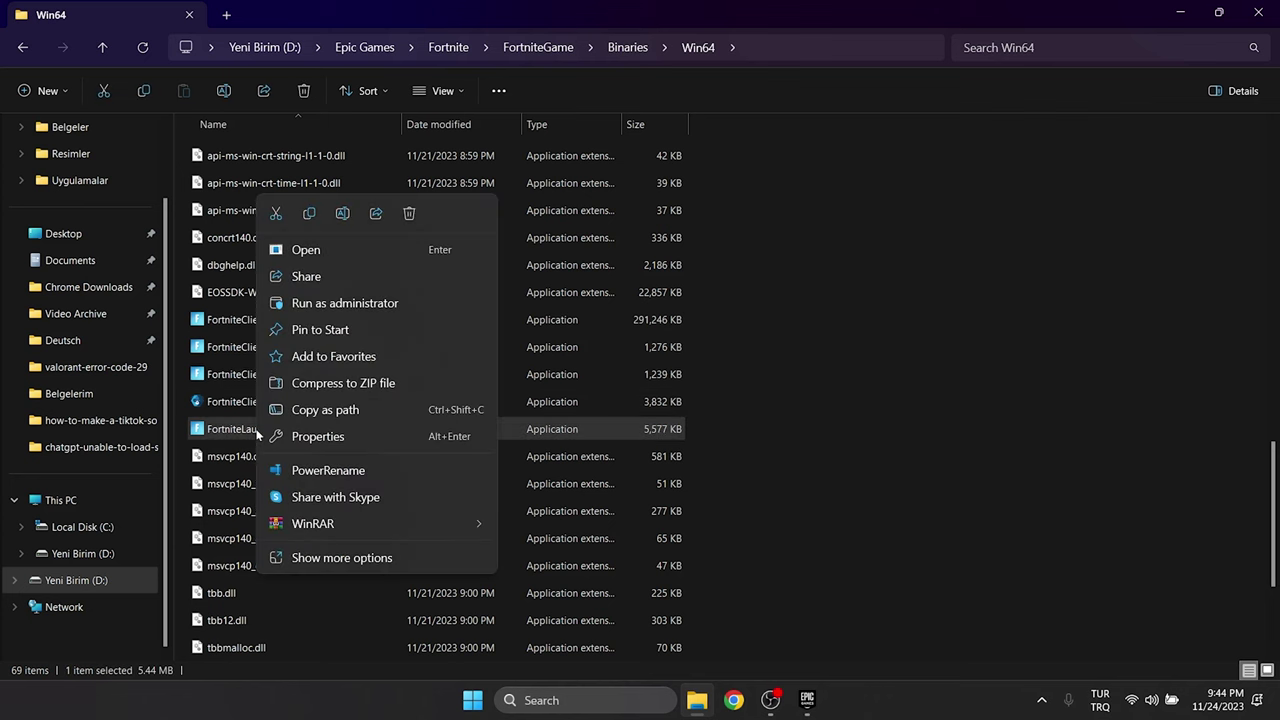
left_click(330, 436)
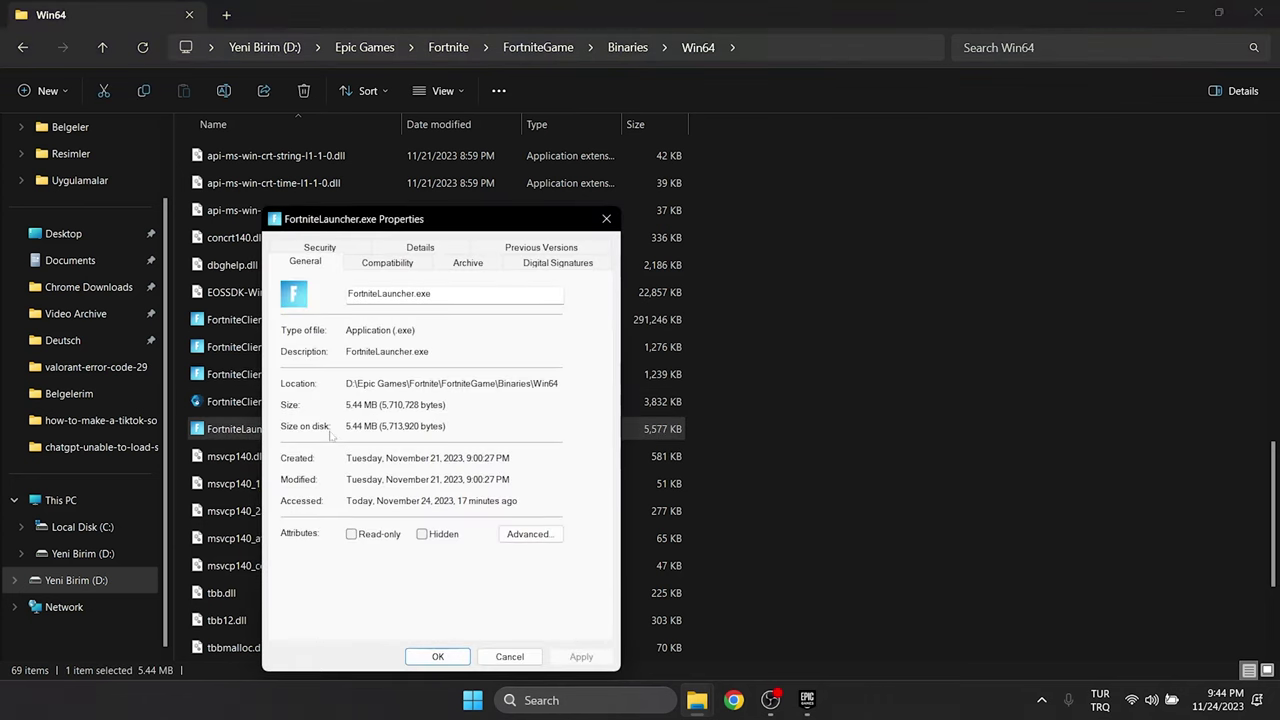
left_click(387, 263)
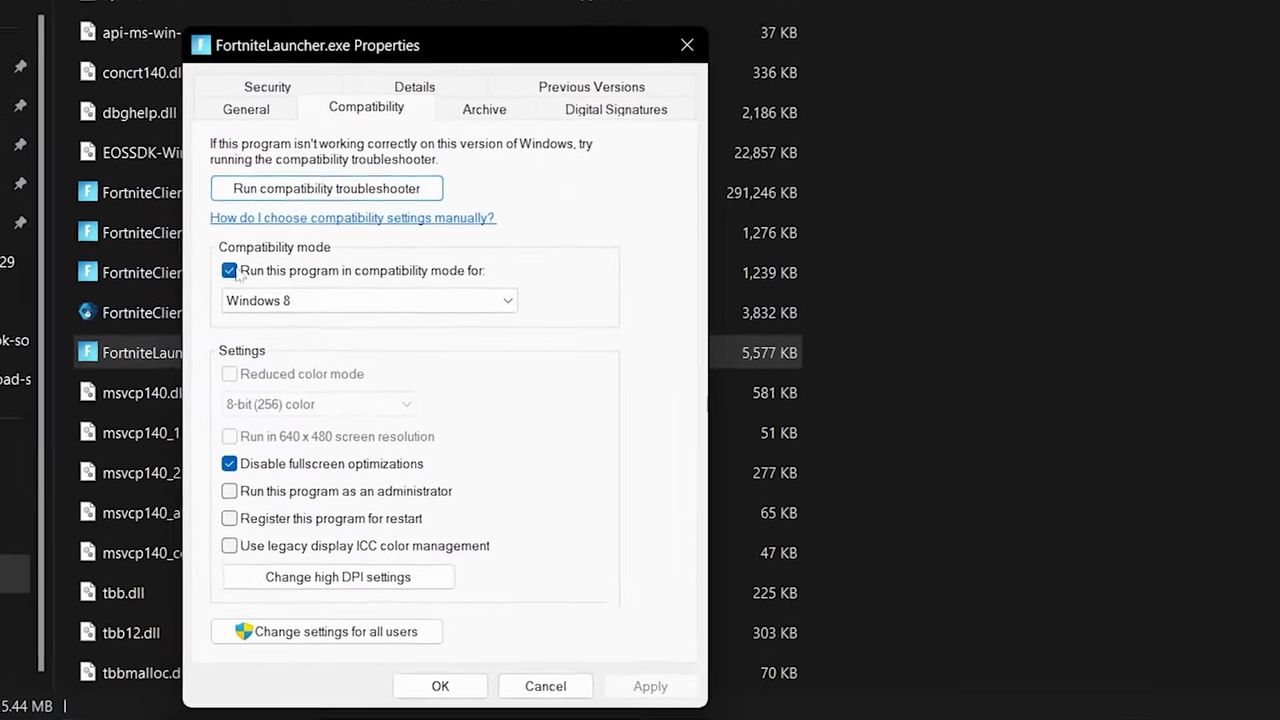
left_click(294, 373)
left_click(226, 264)
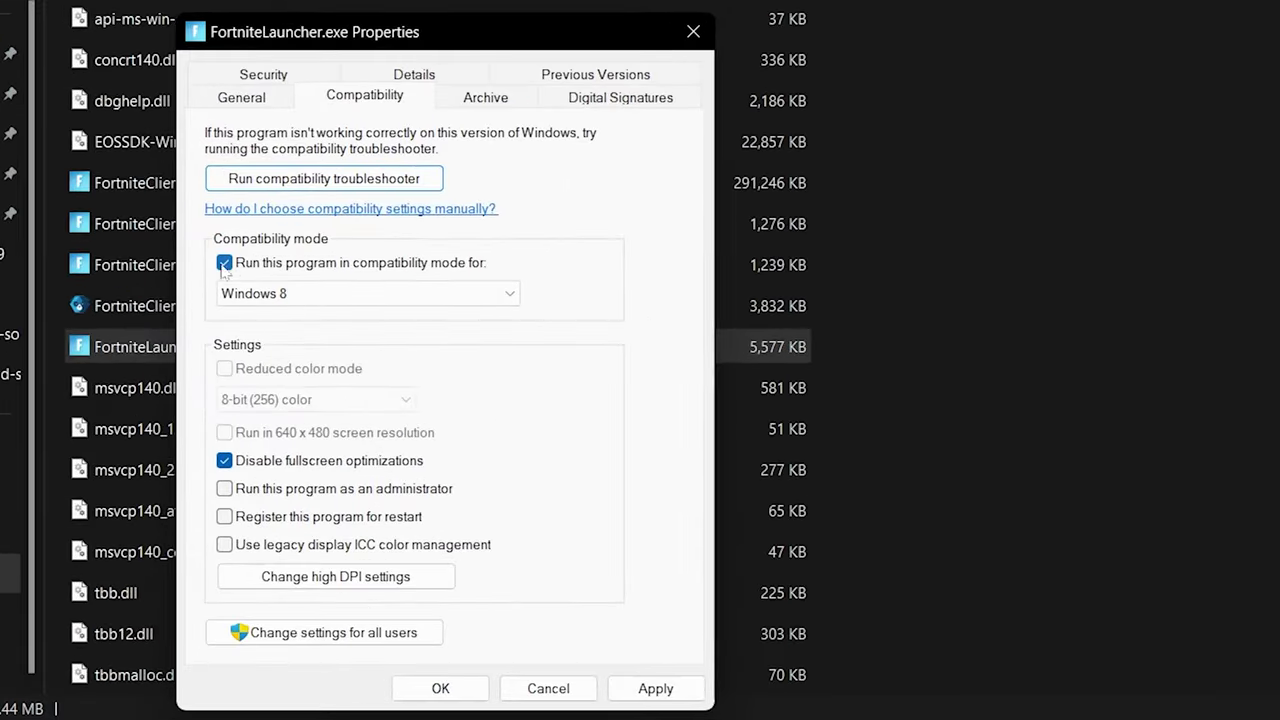
left_click(296, 292)
left_click(262, 380)
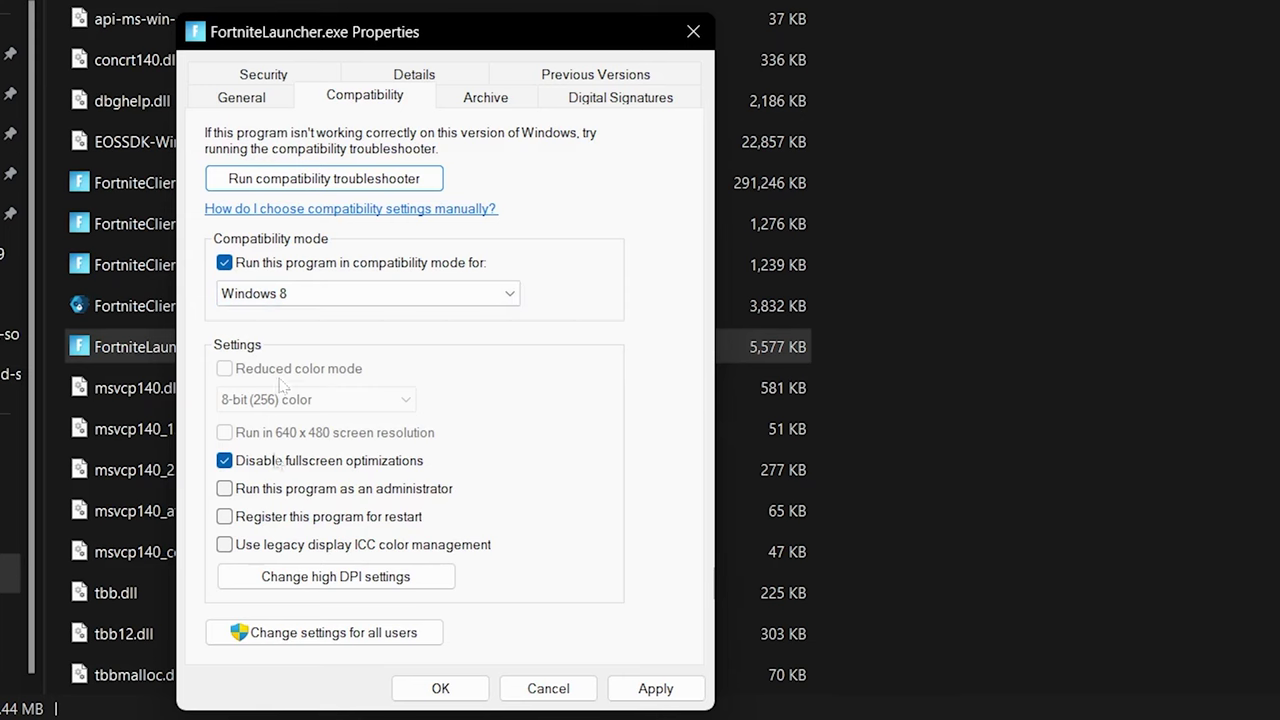
left_click(275, 465)
left_click(226, 462)
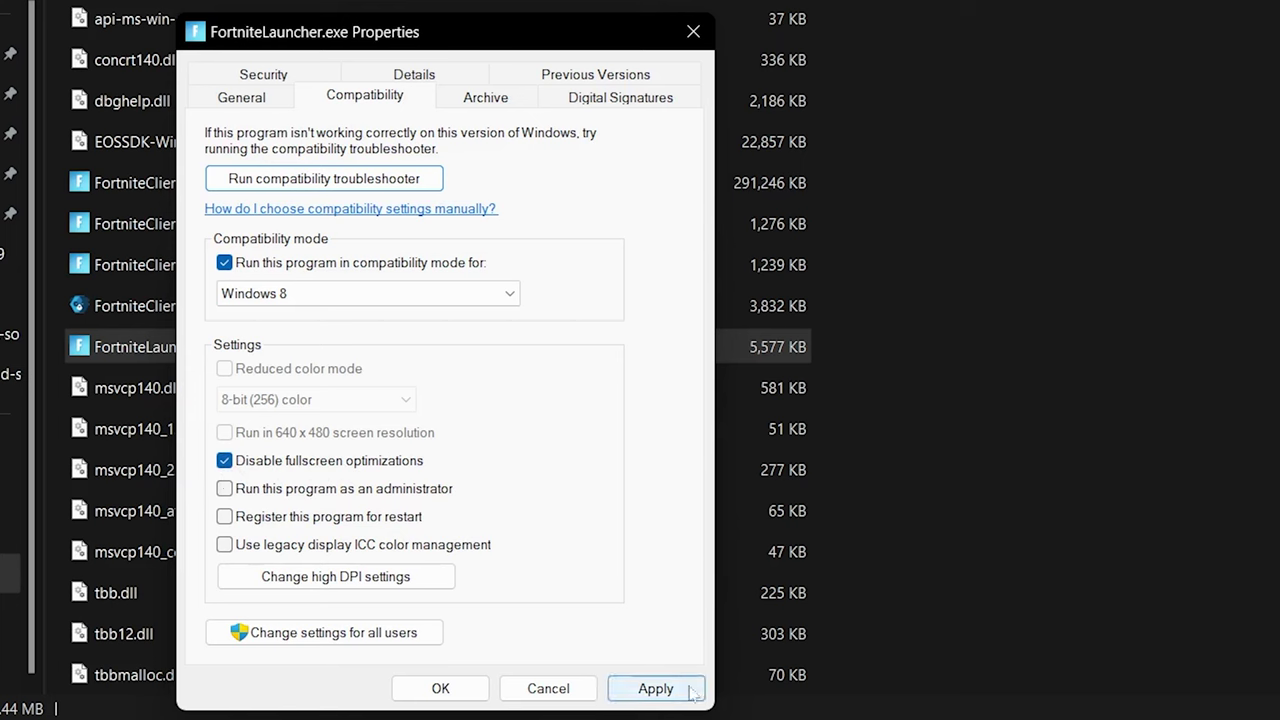
left_click(655, 689)
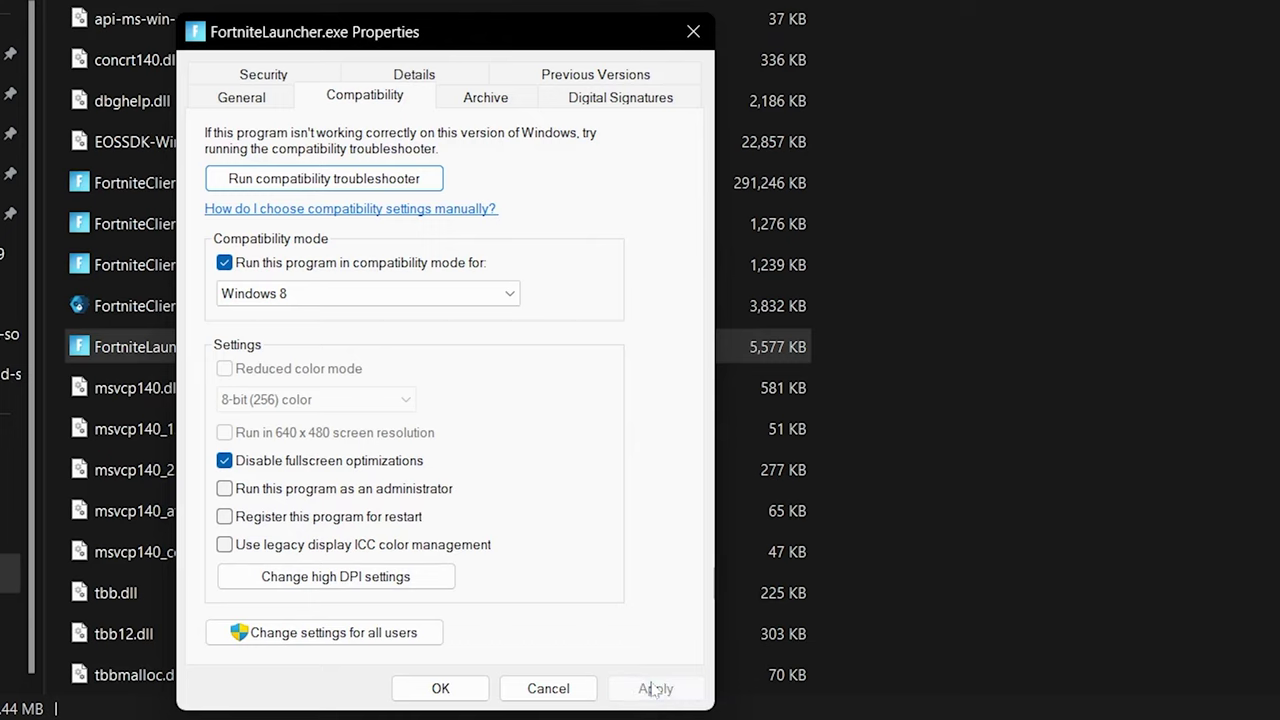
left_click(441, 689)
Apply Windows 8 compatibility mode and disabled fullscreen optimizations to FortniteClient-Win64-Shipping_EAC.exe
right_click(283, 376)
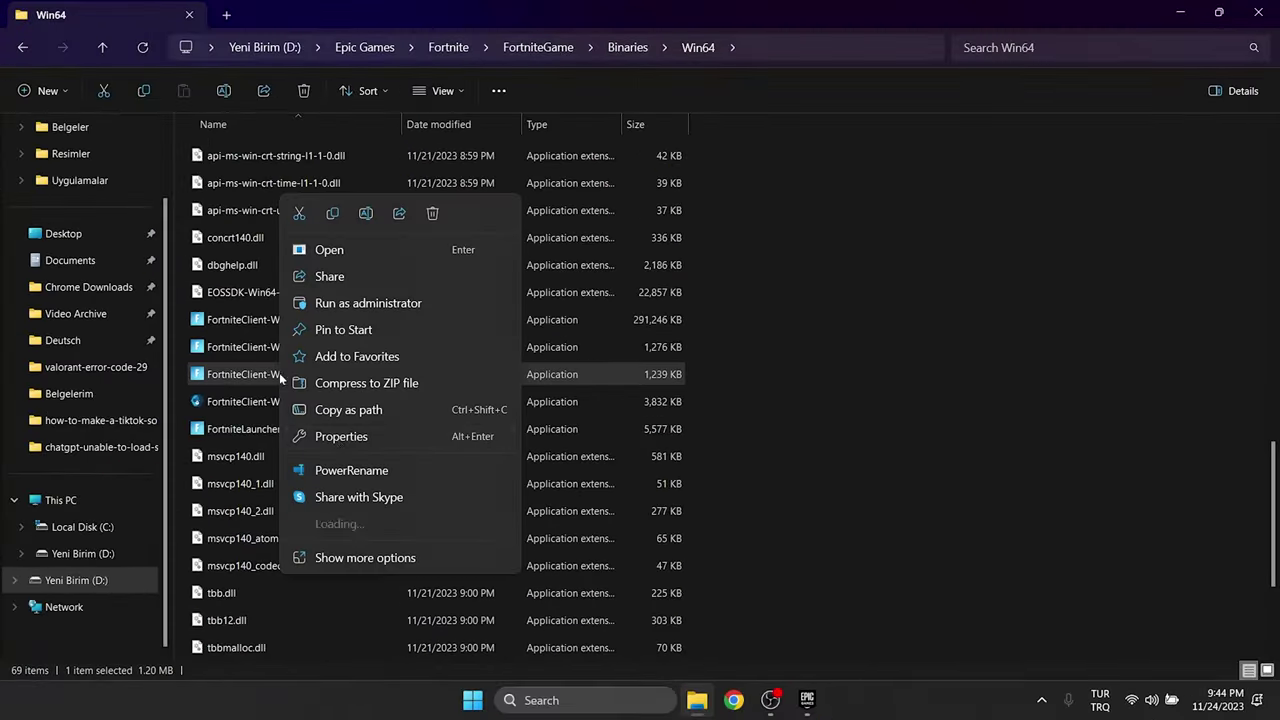
left_click(363, 435)
left_click(458, 266)
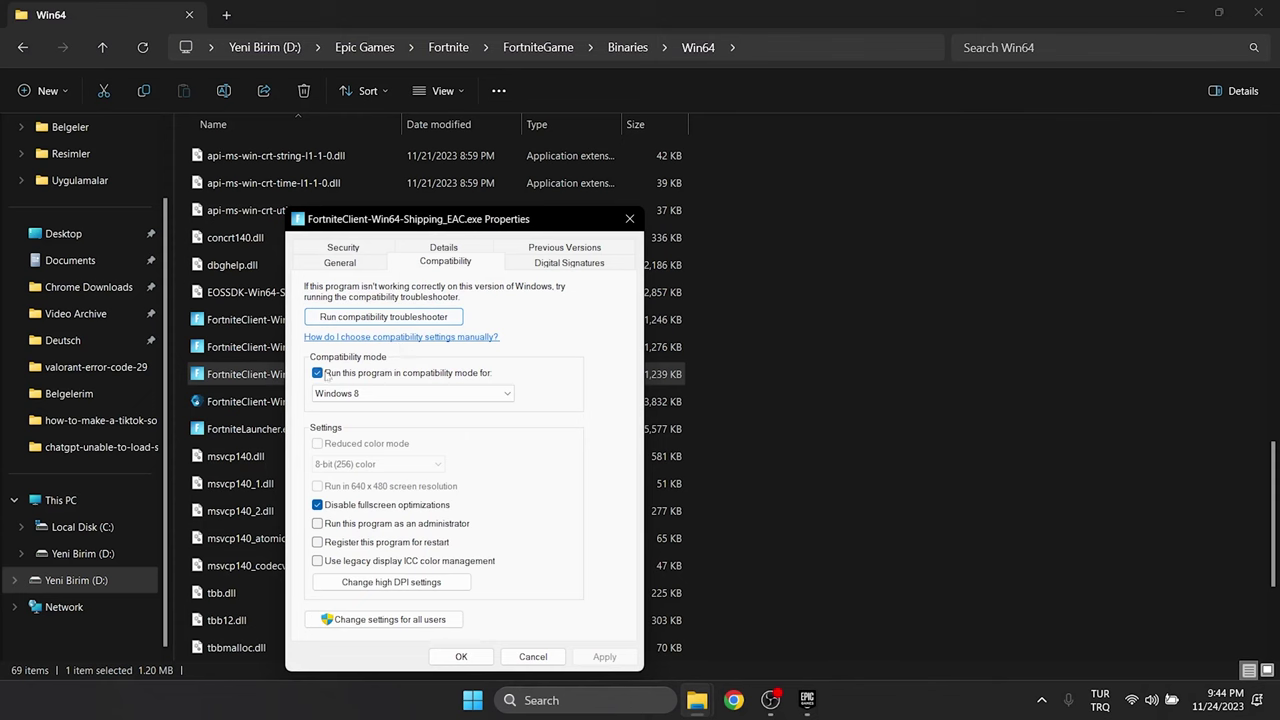
left_click(317, 524)
left_click(577, 657)
left_click(461, 657)
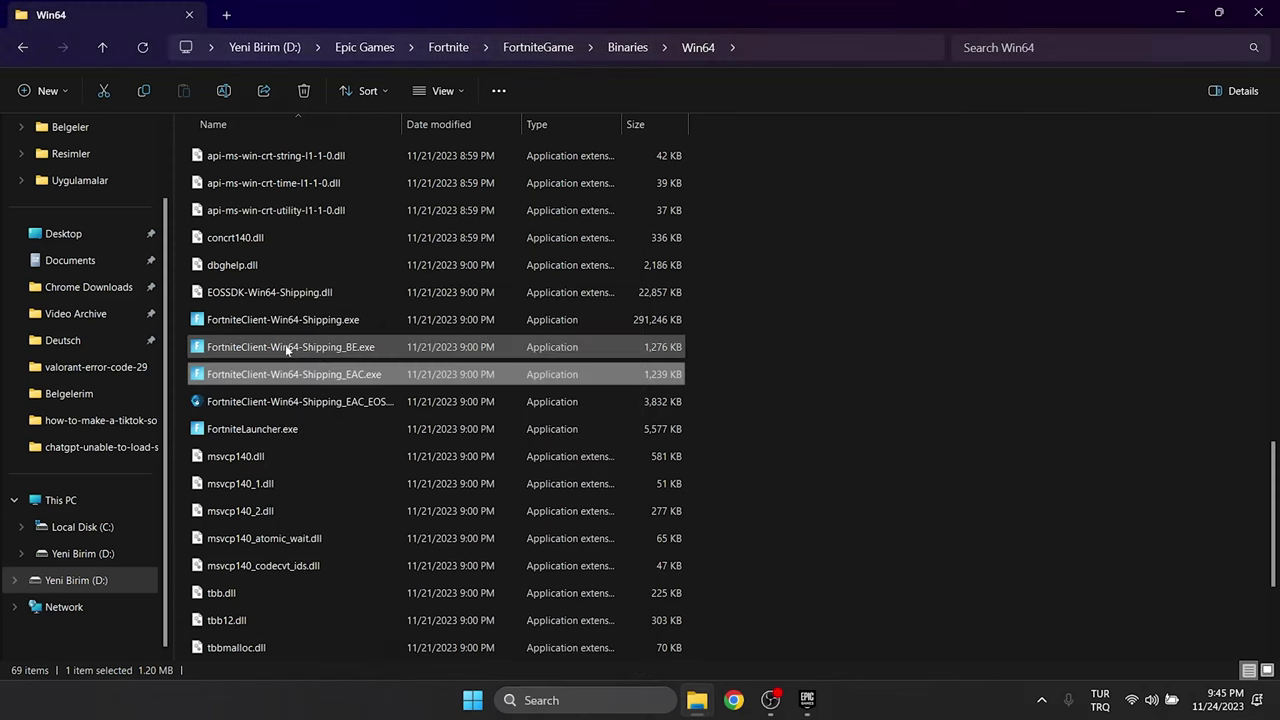
Apply Windows 8 compatibility mode and disabled fullscreen optimizations to FortniteClient-Win64-Shipping_BE.exe
right_click(250, 346)
left_click(356, 433)
left_click(457, 266)
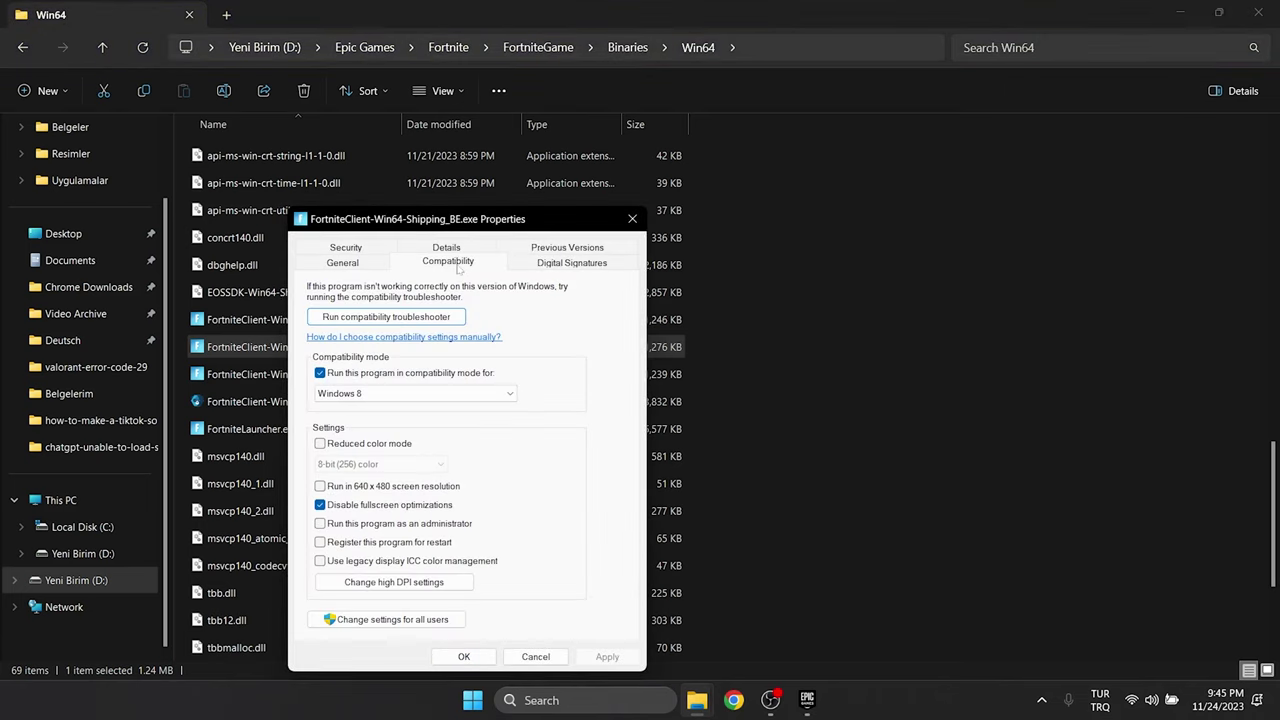
double_click(320, 374)
left_click(607, 657)
left_click(462, 655)
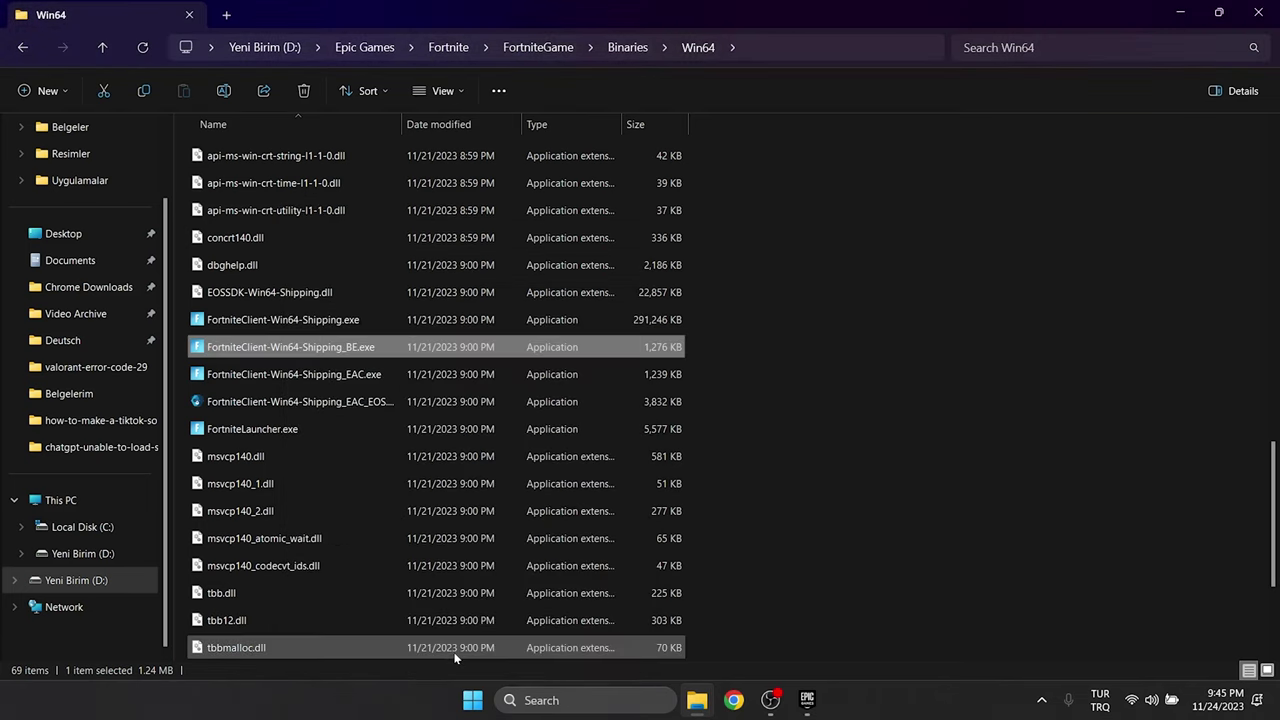
Confirm Windows 8 compatibility mode and disabled fullscreen optimizations in the properties of FortniteClient-Win64-Shipping.exe
right_click(280, 322)
left_click(359, 438)
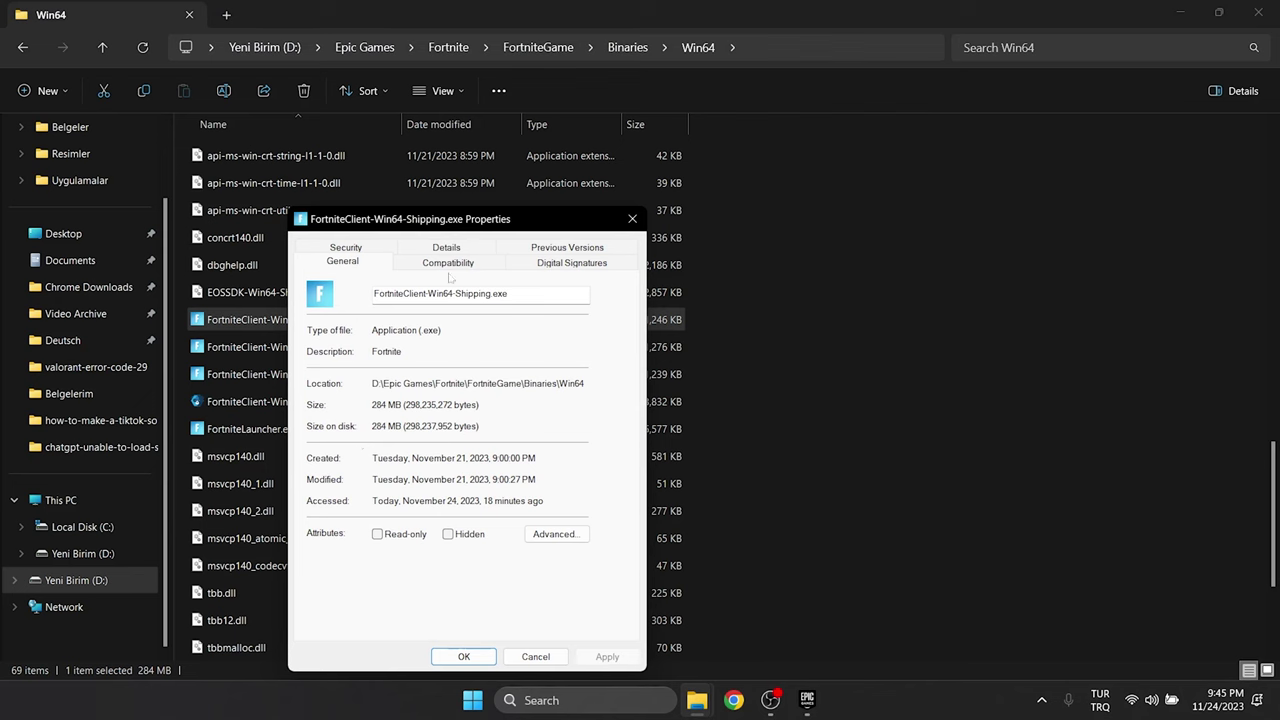
left_click(450, 262)
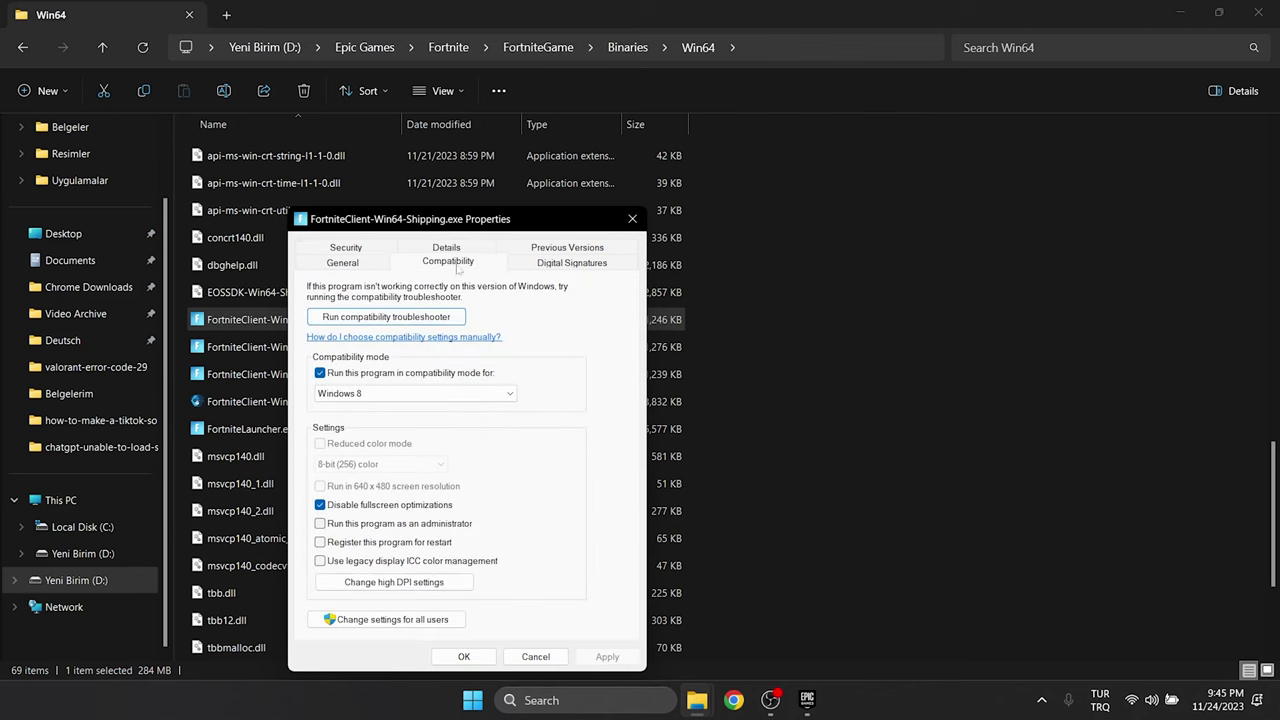
left_click(465, 657)
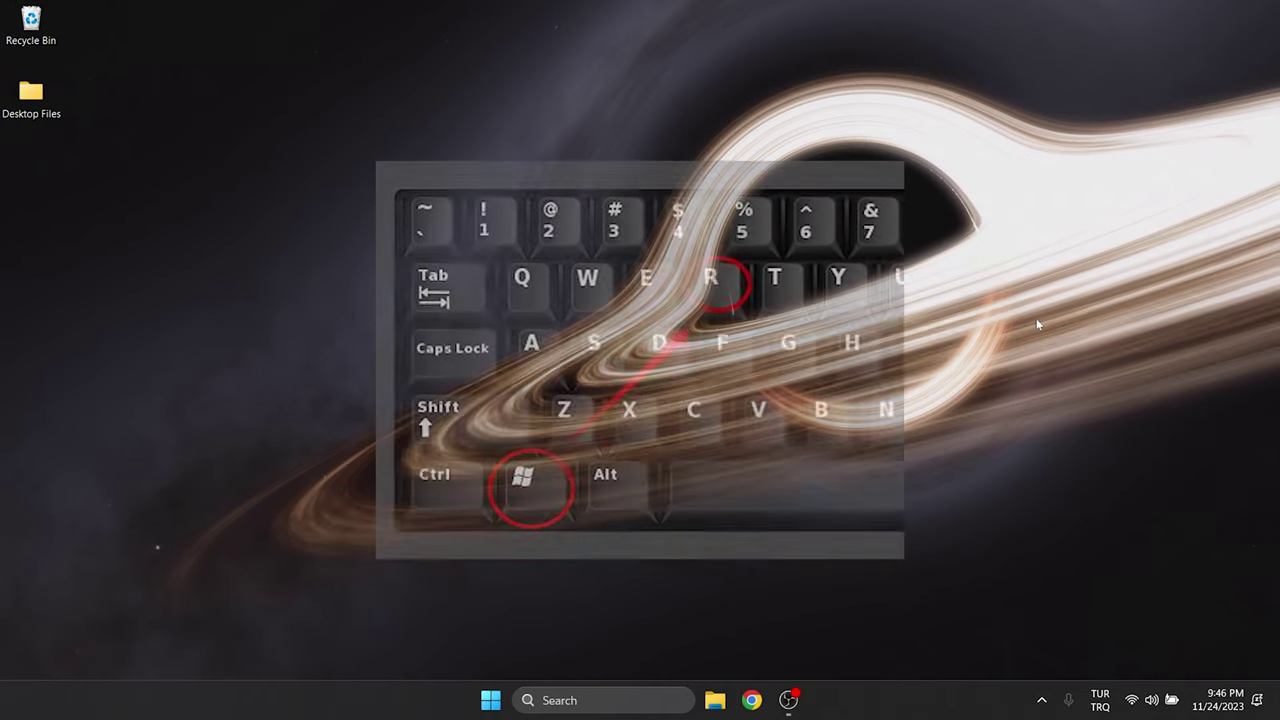
Open the local application data folder through the Run dialog with %localappdata%
key("super+r")
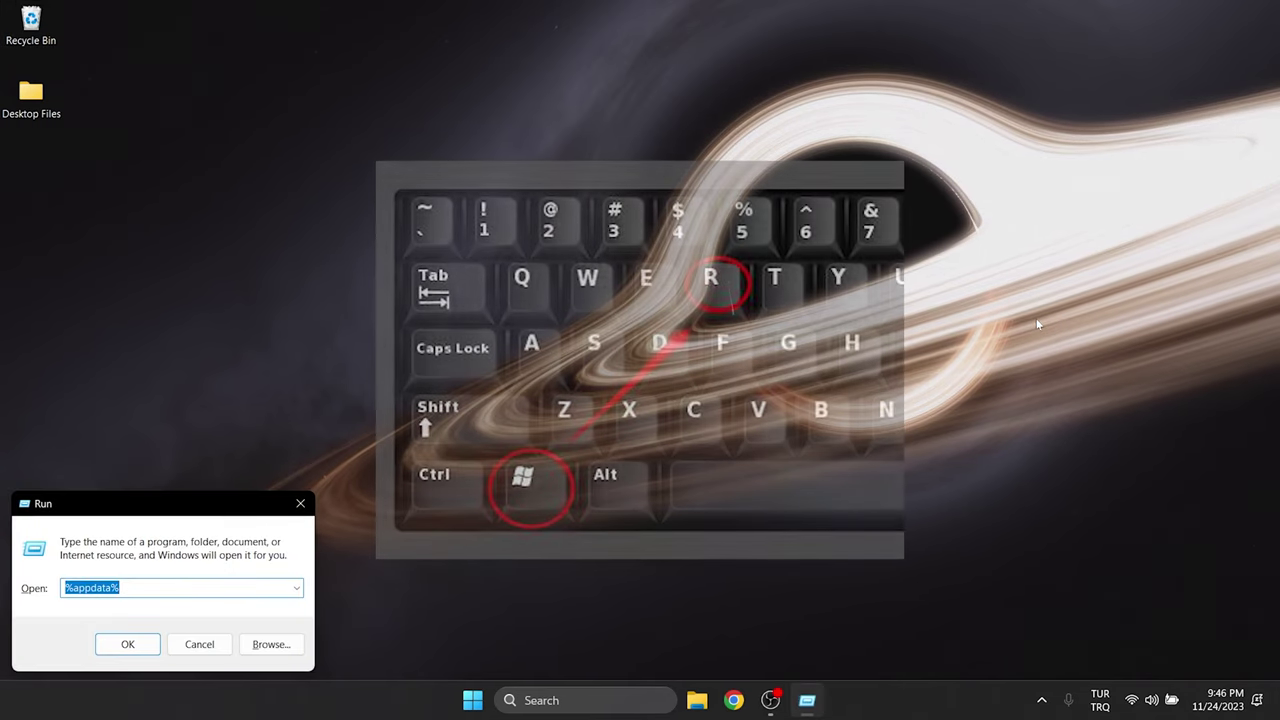
key("BackSpace")
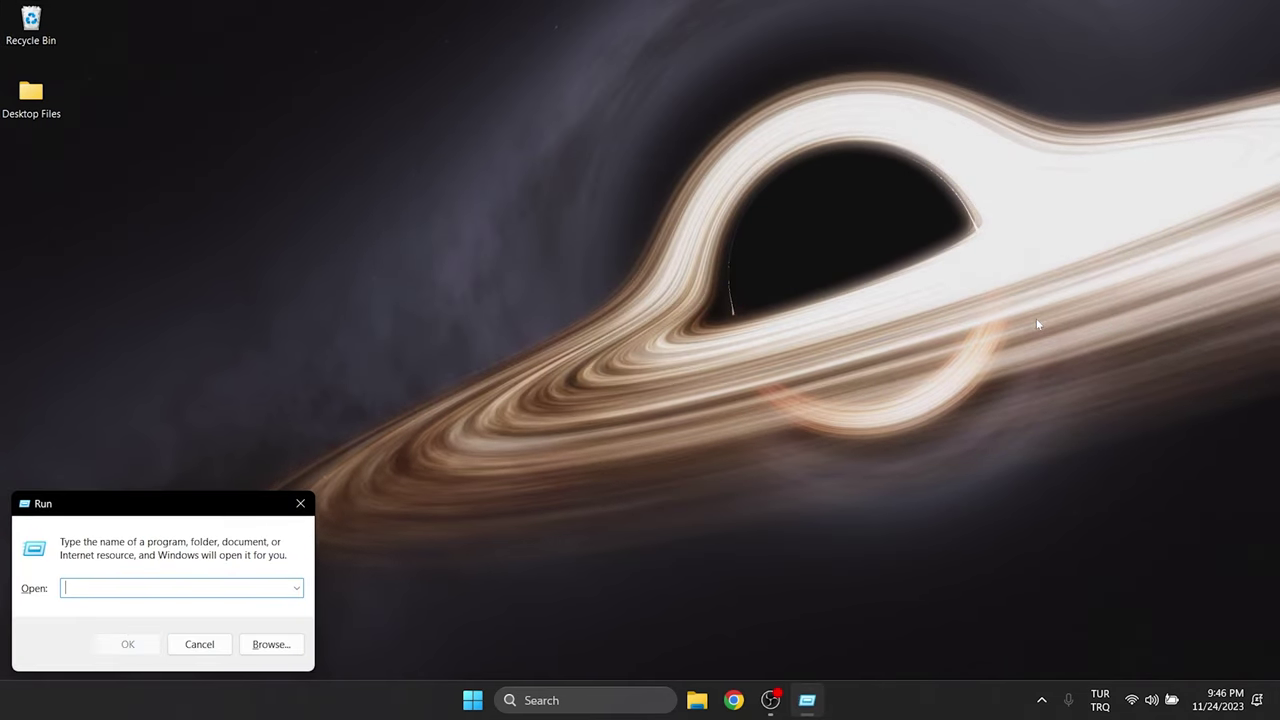
type("%localappdata%")
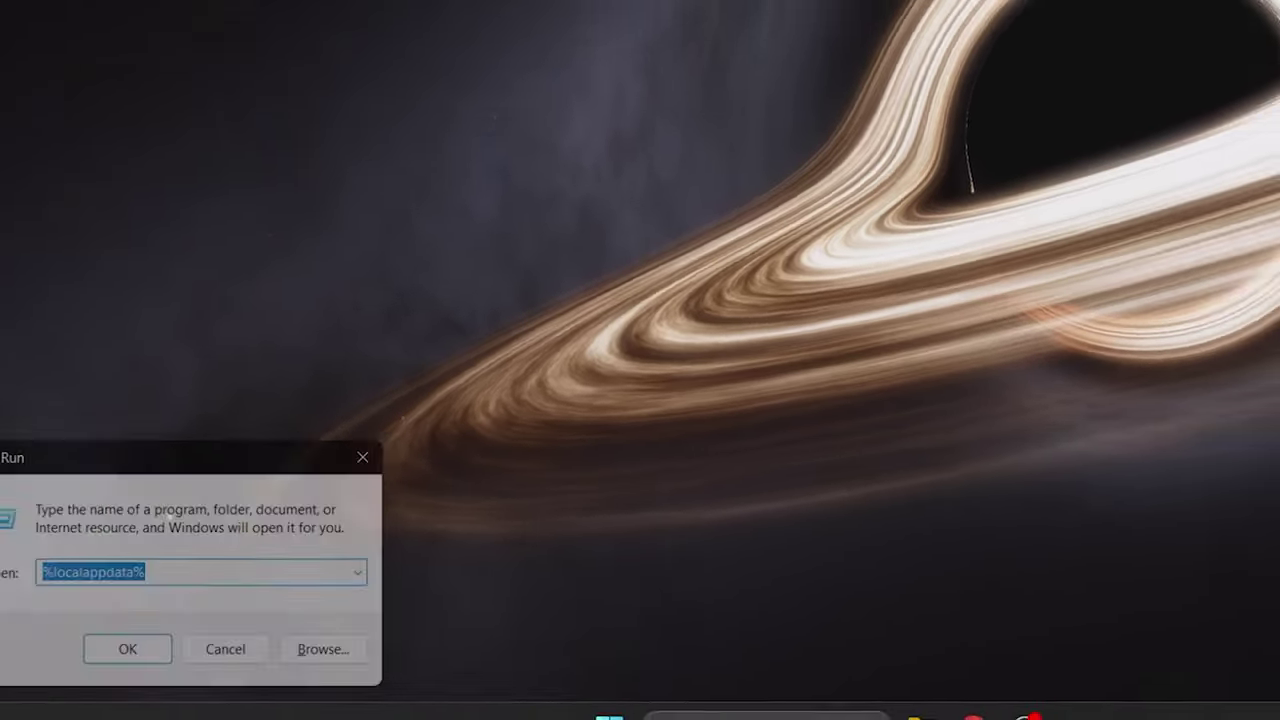
key("Return")
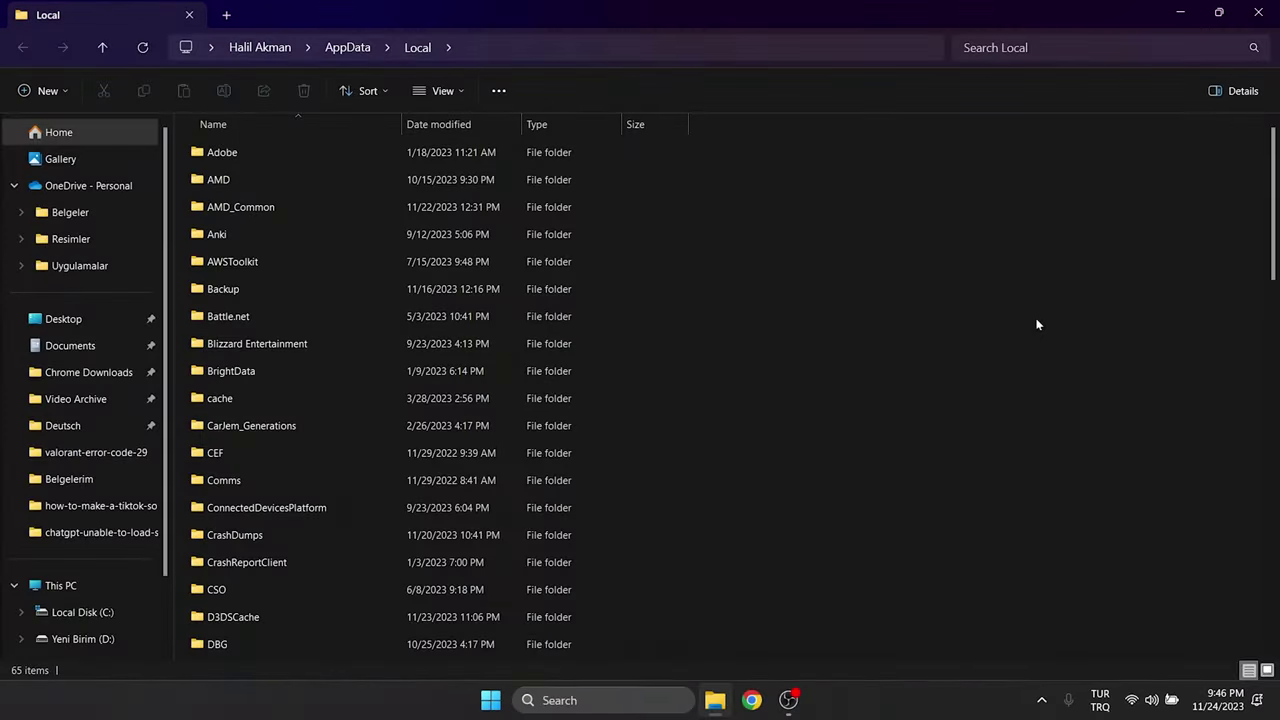
Try to delete the EpicGamesLauncher folder from the Local folder
key("e")
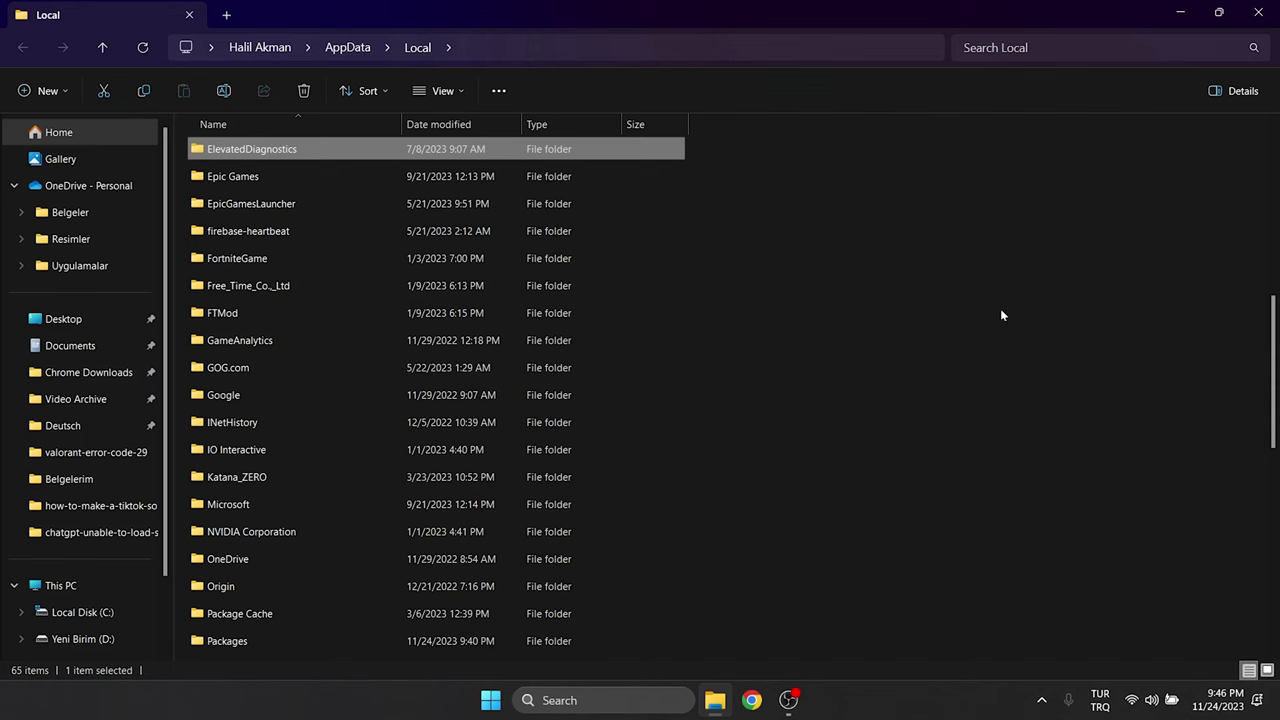
left_click(225, 205)
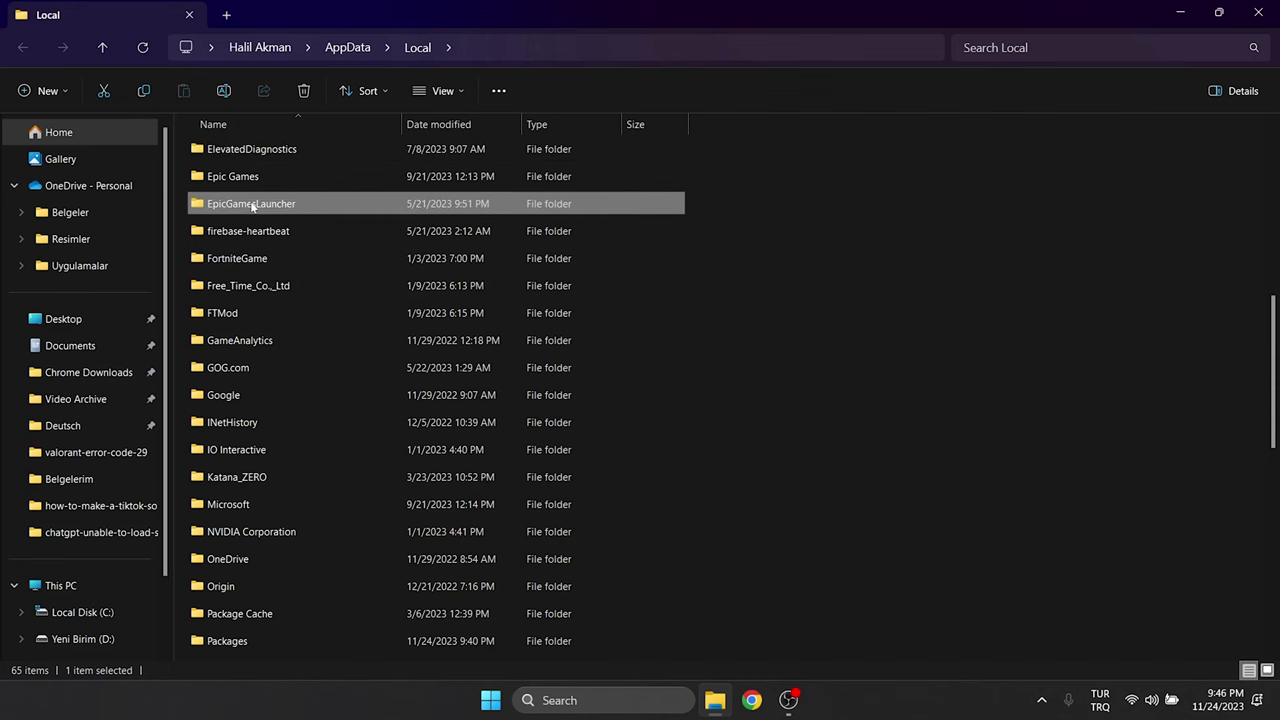
right_click(252, 207)
left_click(371, 218)
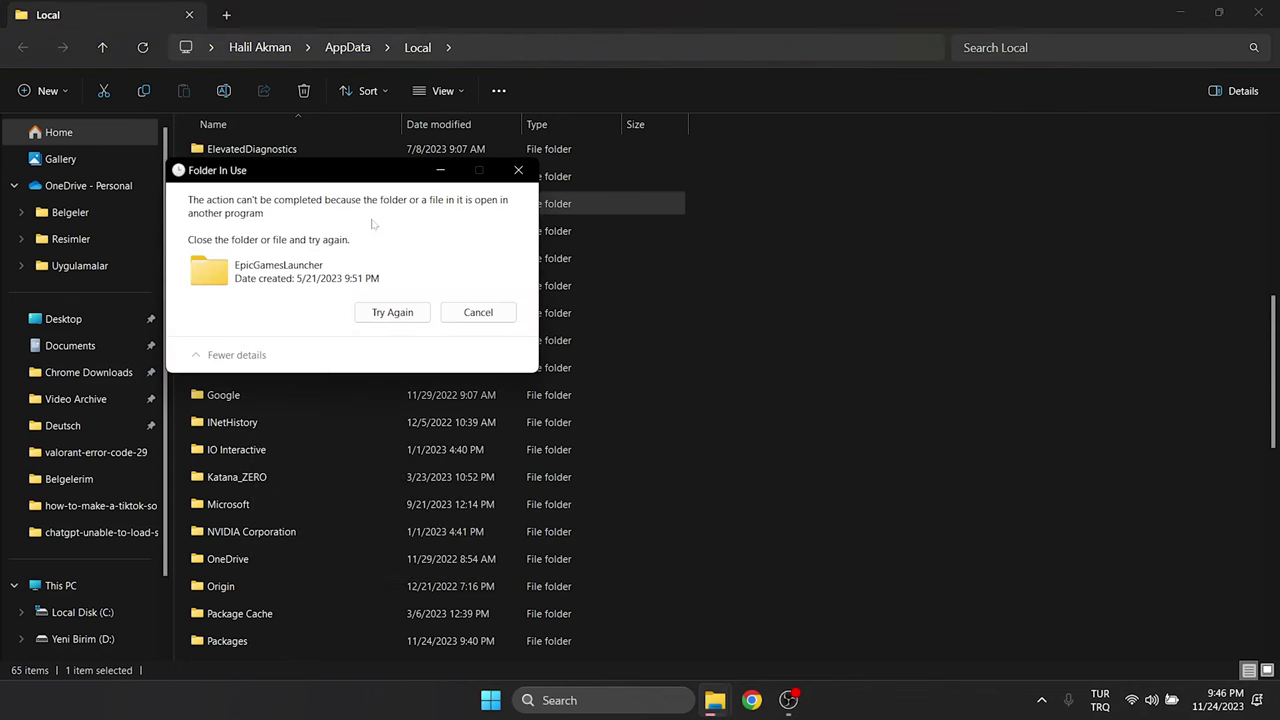
Quit the Epic Games Launcher running in the background and retry deleting the EpicGamesLauncher folder
left_click(1042, 699)
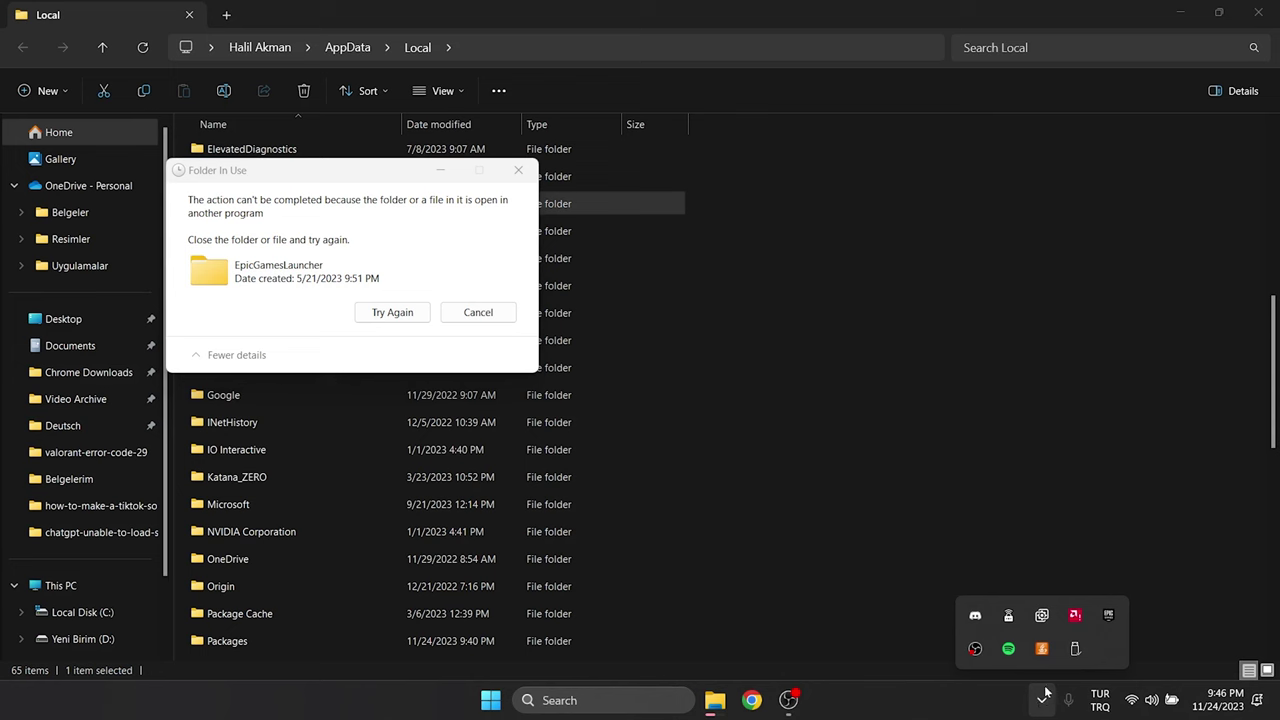
right_click(1112, 614)
left_click(1134, 600)
left_click(1042, 699)
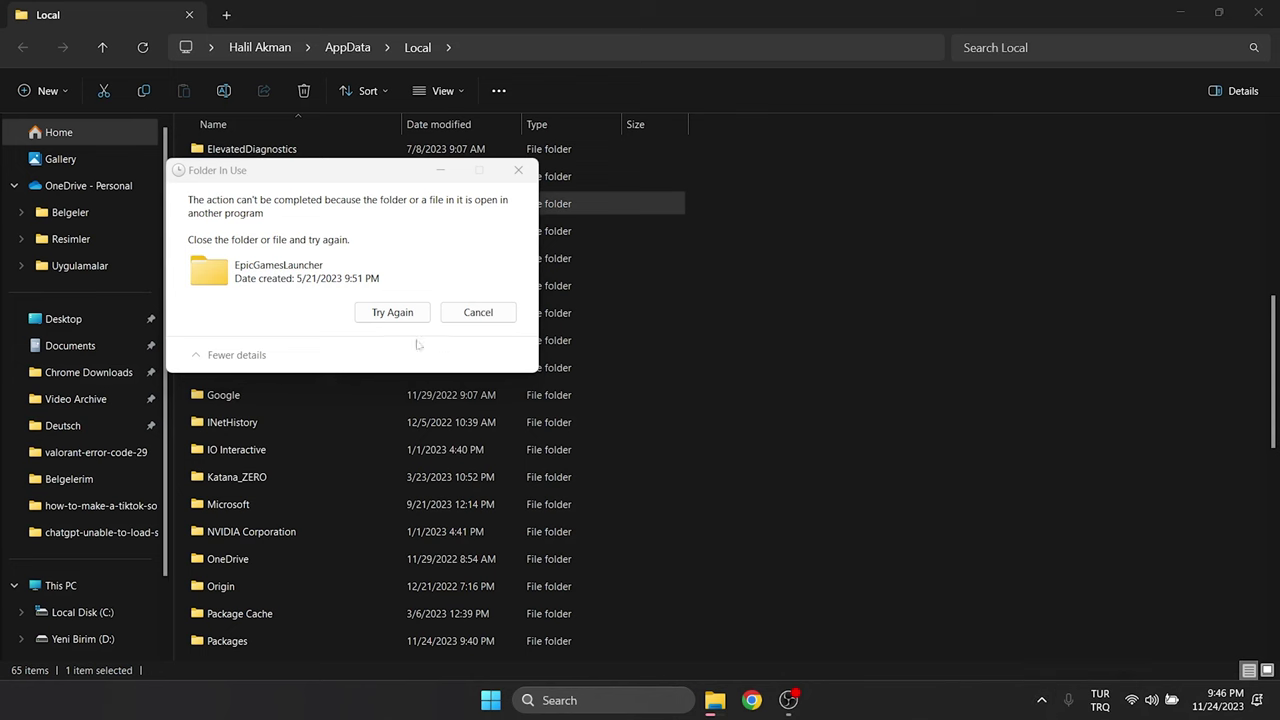
left_click(381, 315)
left_click(381, 315)
left_click(381, 315)
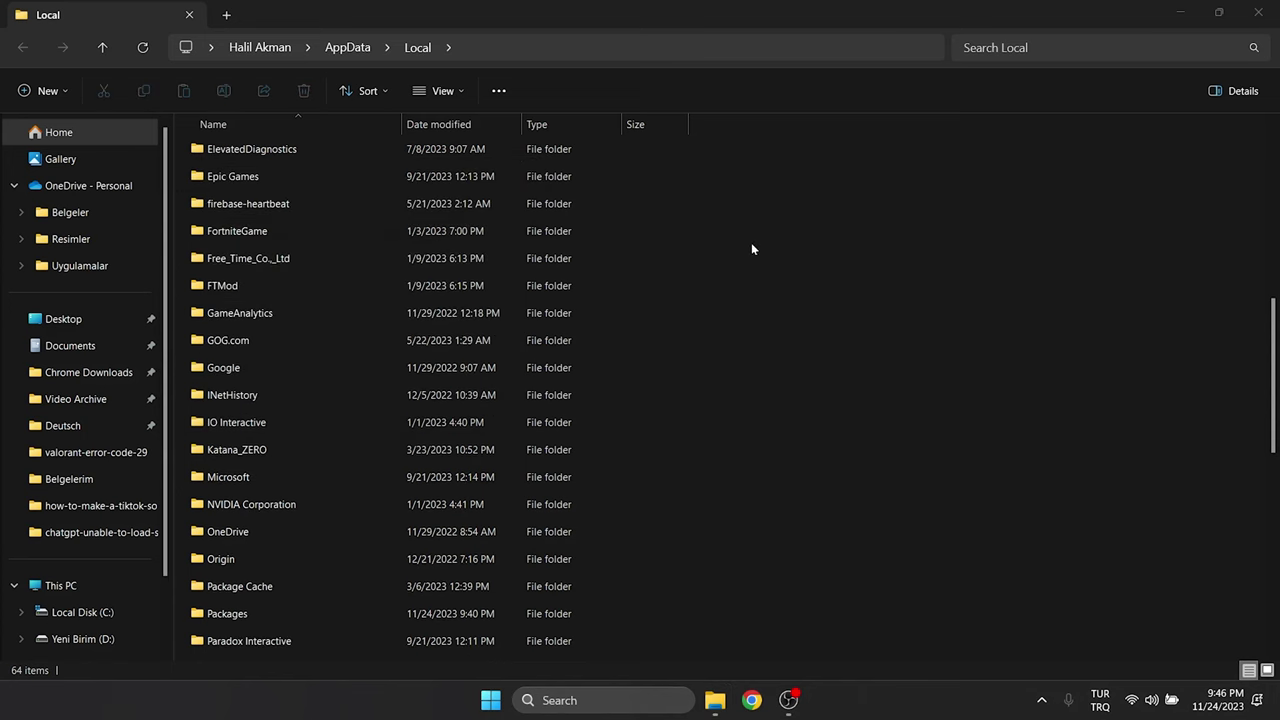
Delete the FortniteGame folder from the Local folder
left_click(319, 240)
right_click(238, 232)
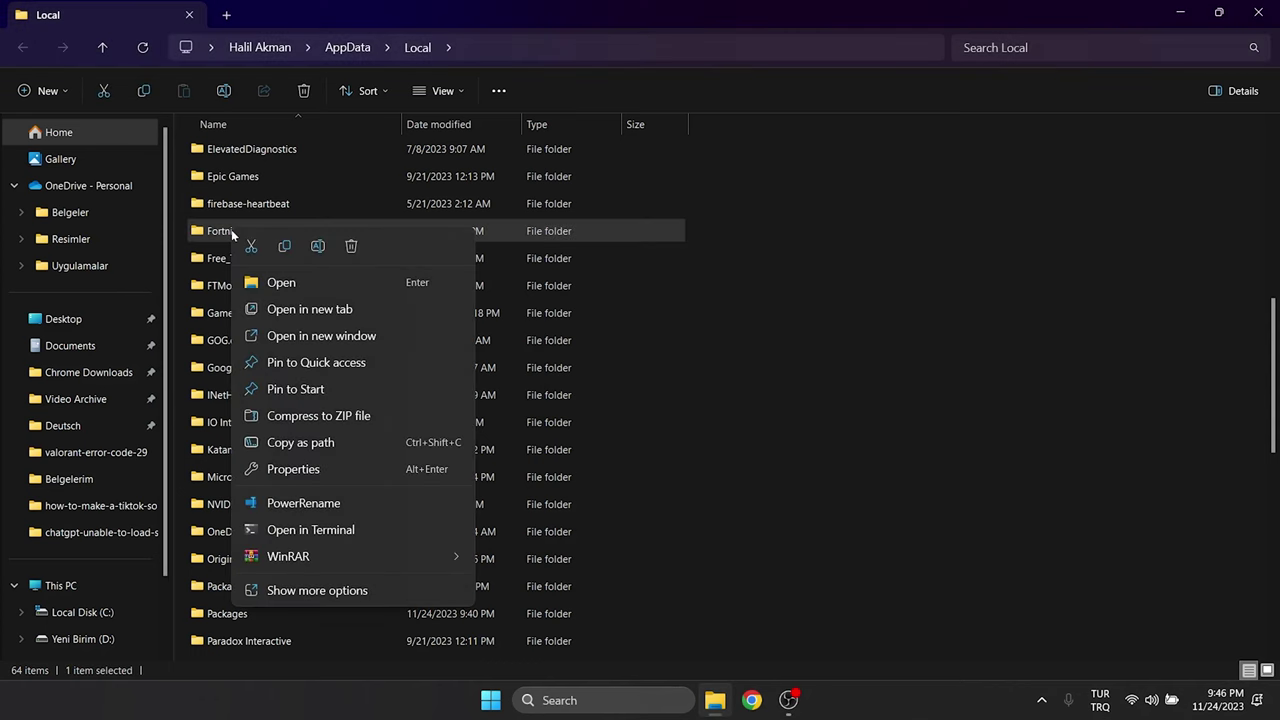
left_click(350, 247)
Delete the UnrealEngine and UnrealEngineLauncher folders from the Local folder
key("u")
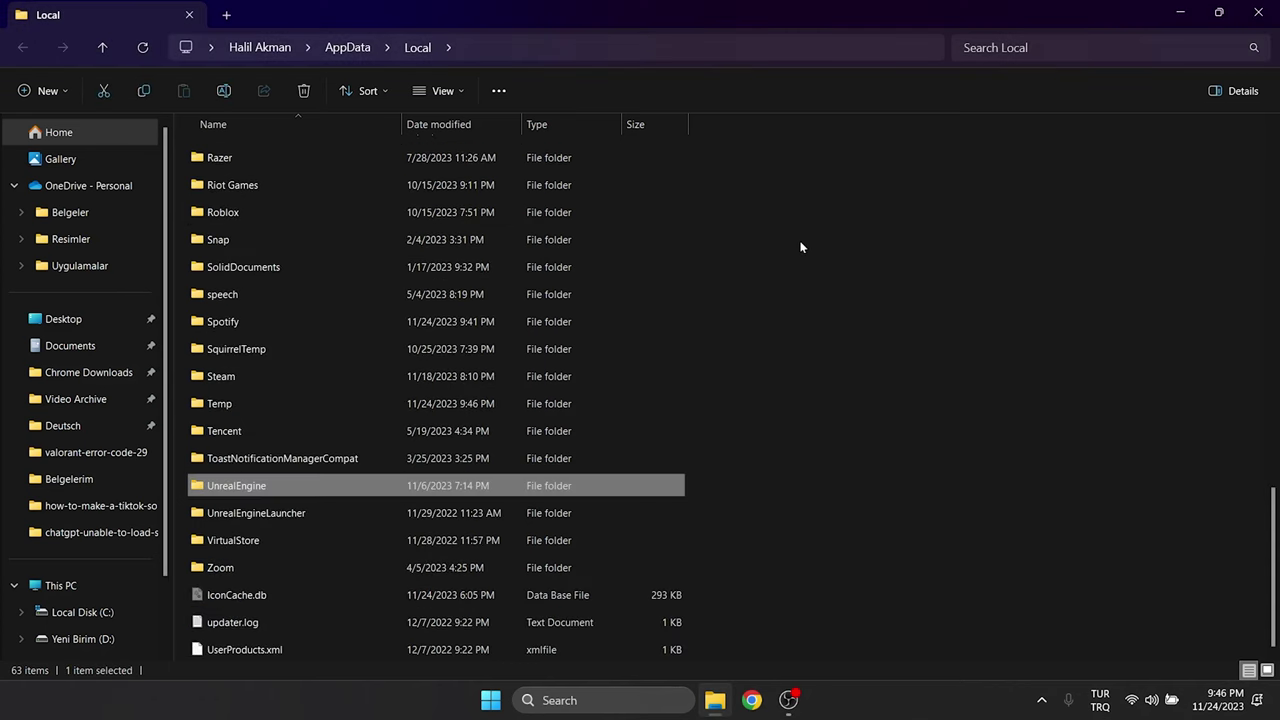
right_click(245, 485)
left_click(364, 503)
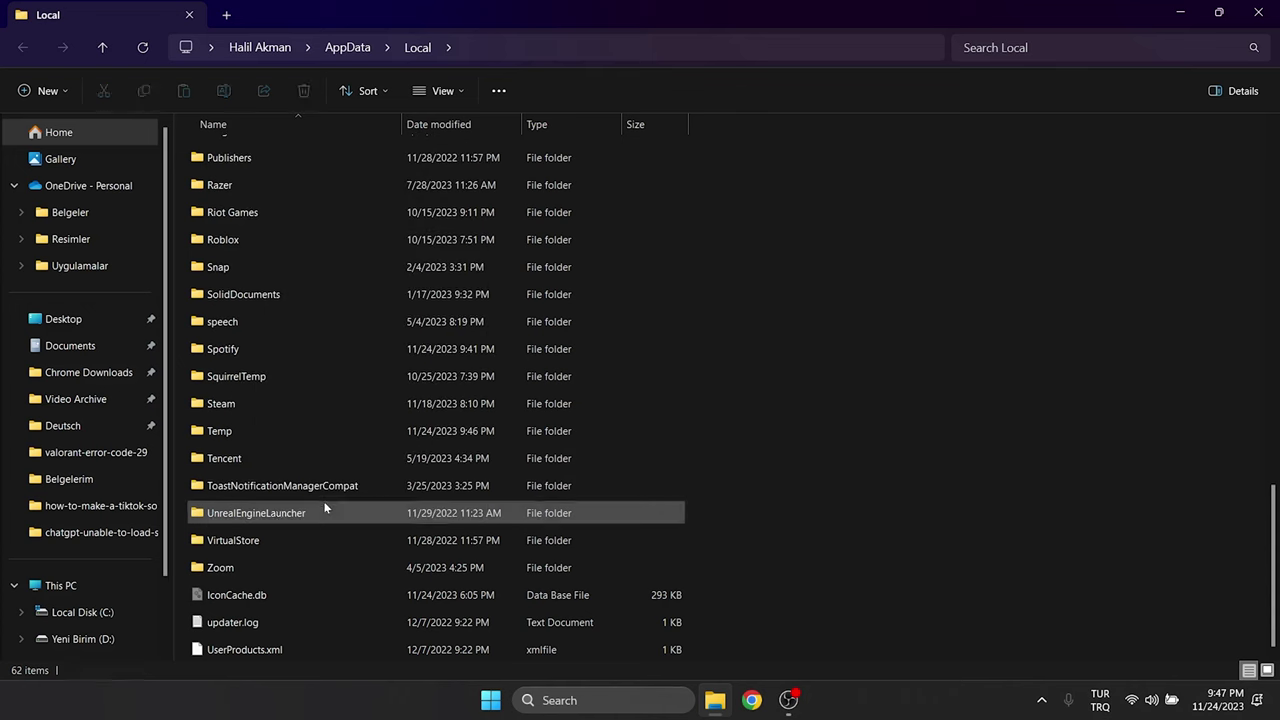
right_click(277, 513)
left_click(395, 529)
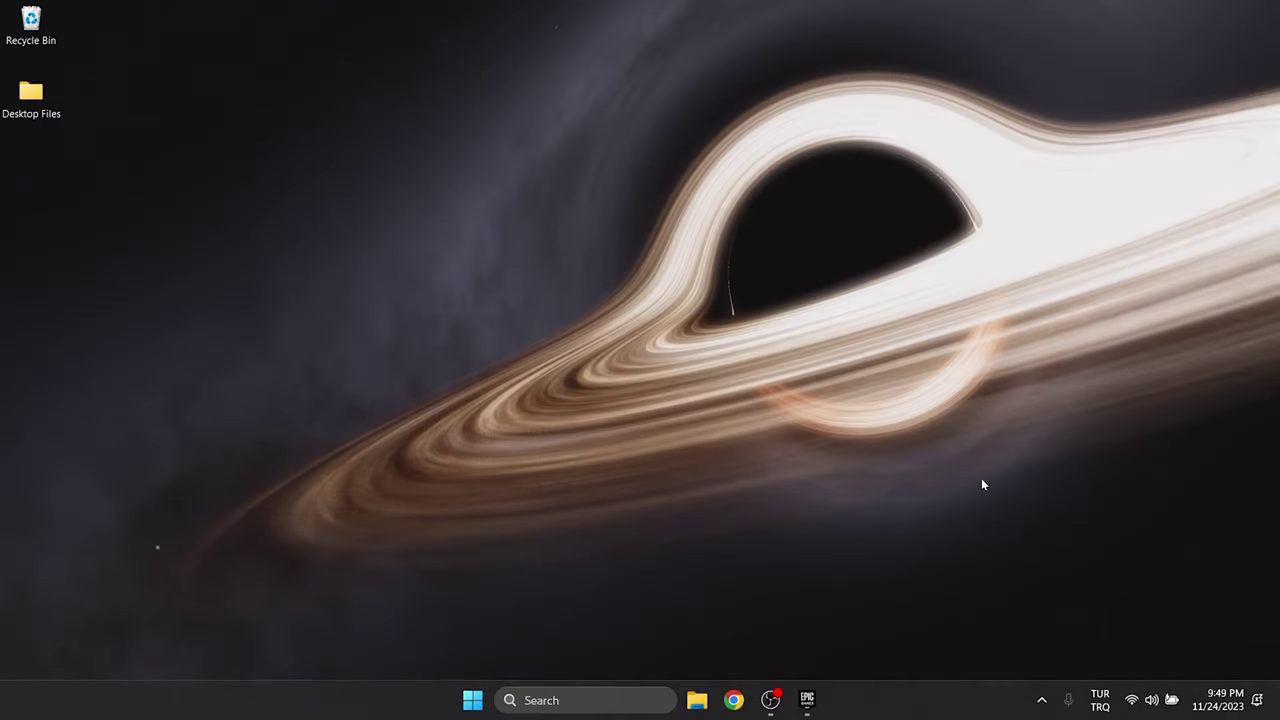
Switch to the Epic Games Launcher and open Fortnite's installation folder from the game's management options
left_click(806, 700)
left_click(900, 532)
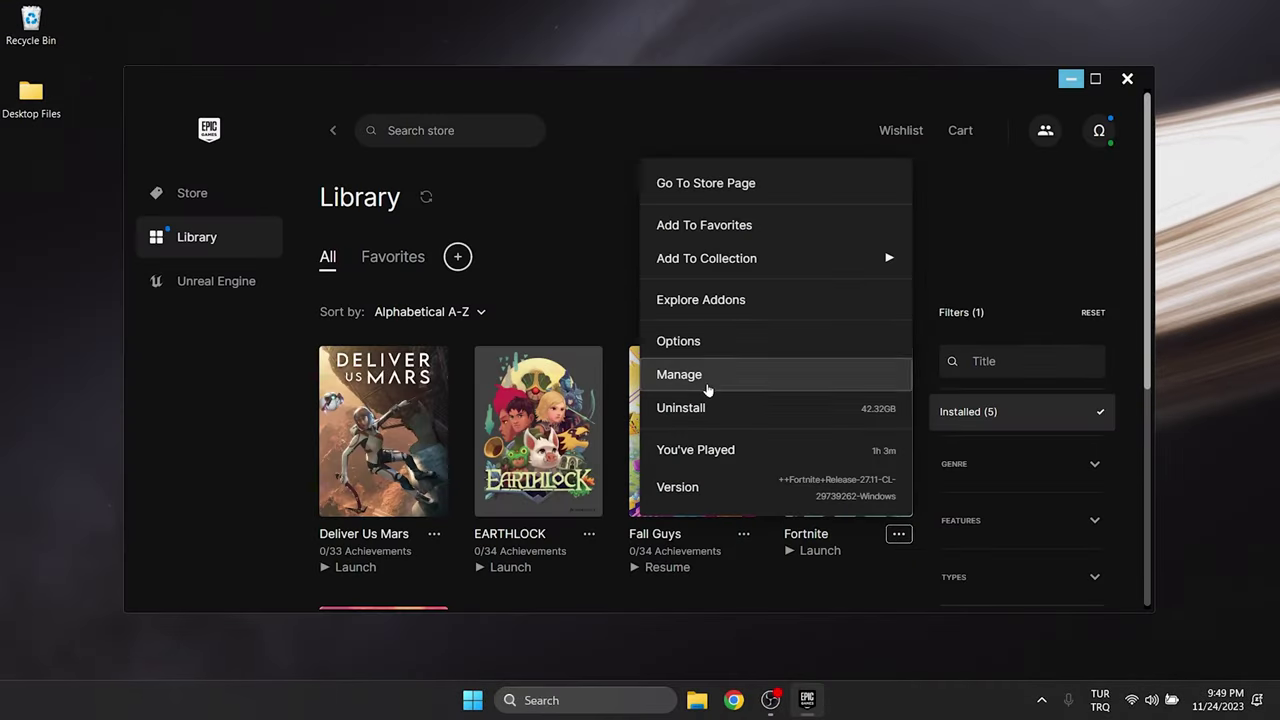
left_click(629, 386)
left_click(775, 412)
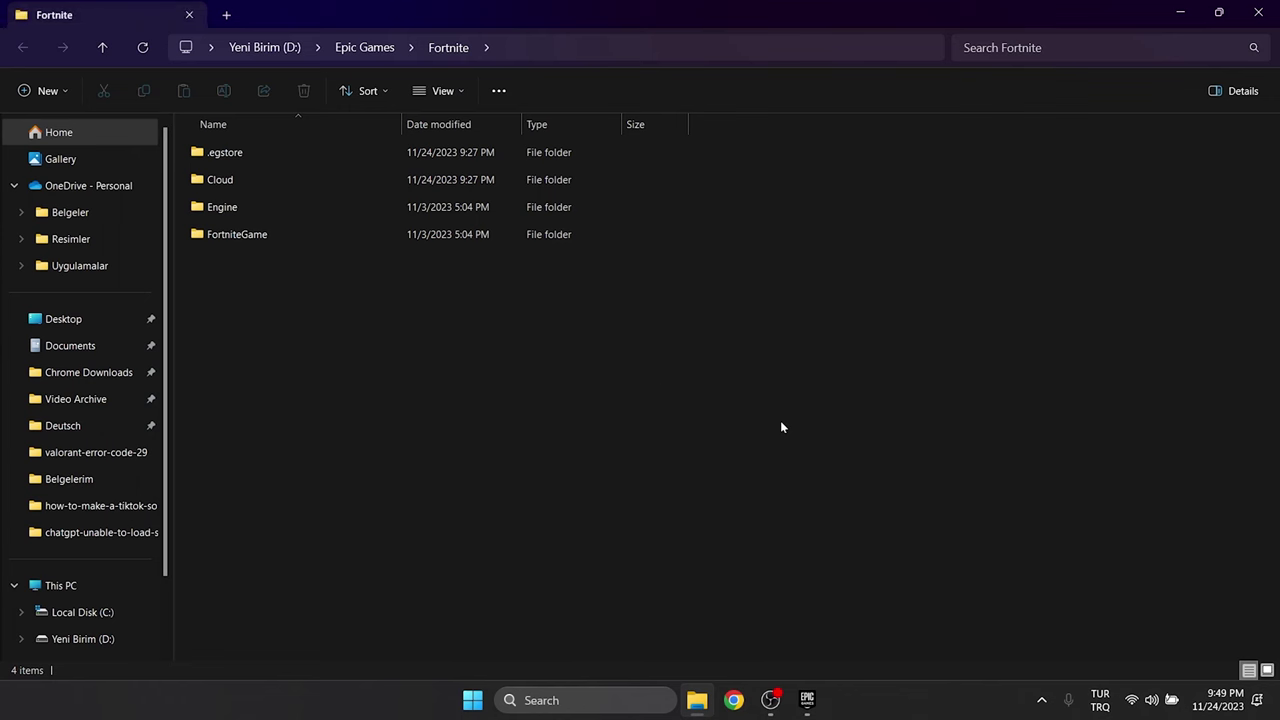
Go to the FortniteGame\Binaries\Win64 folder inside the Fortnite installation folder
double_click(232, 236)
double_click(229, 154)
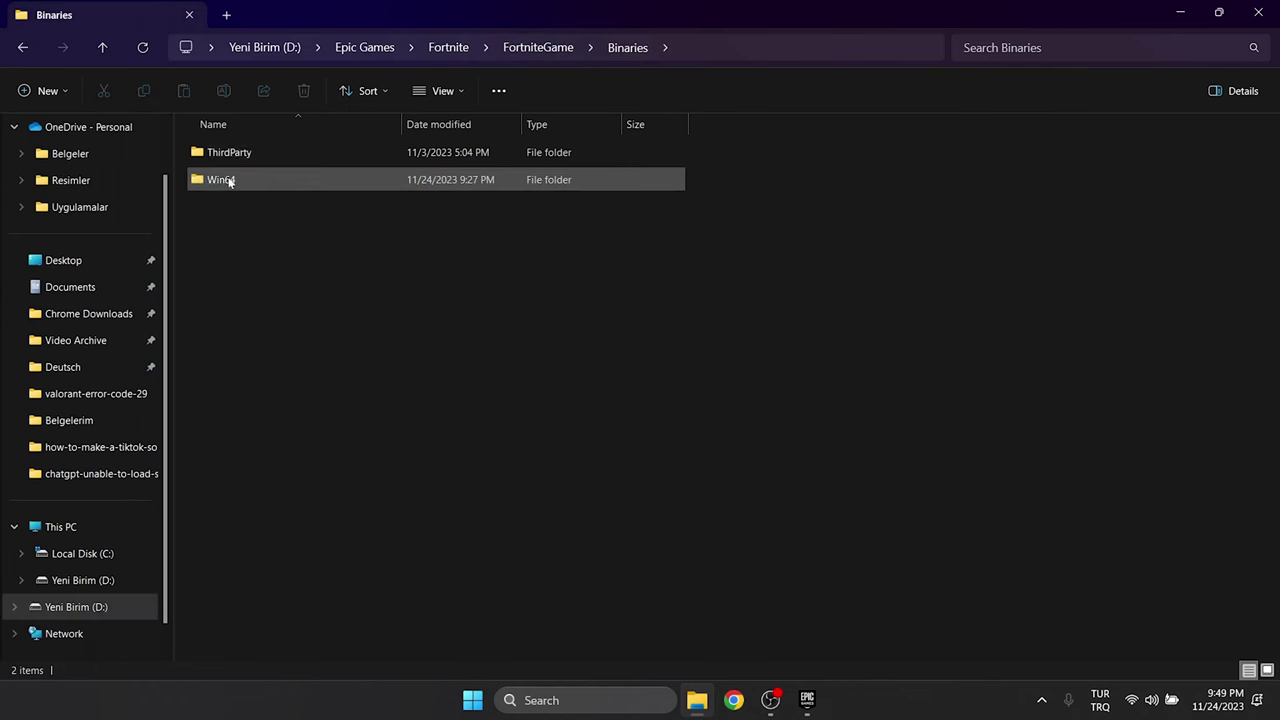
double_click(229, 181)
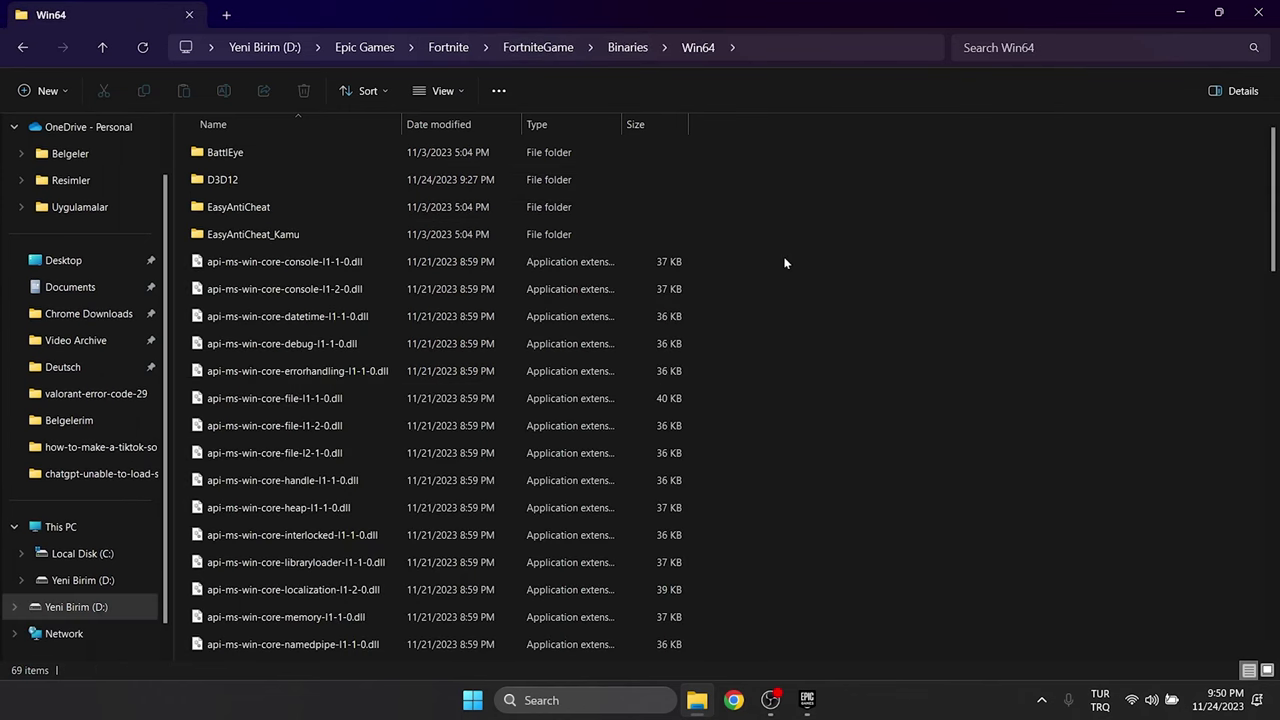
Allow Authenticated Users full control in the security permissions of FortniteLauncher.exe and apply the change
scroll(785, 263, "down", 12)
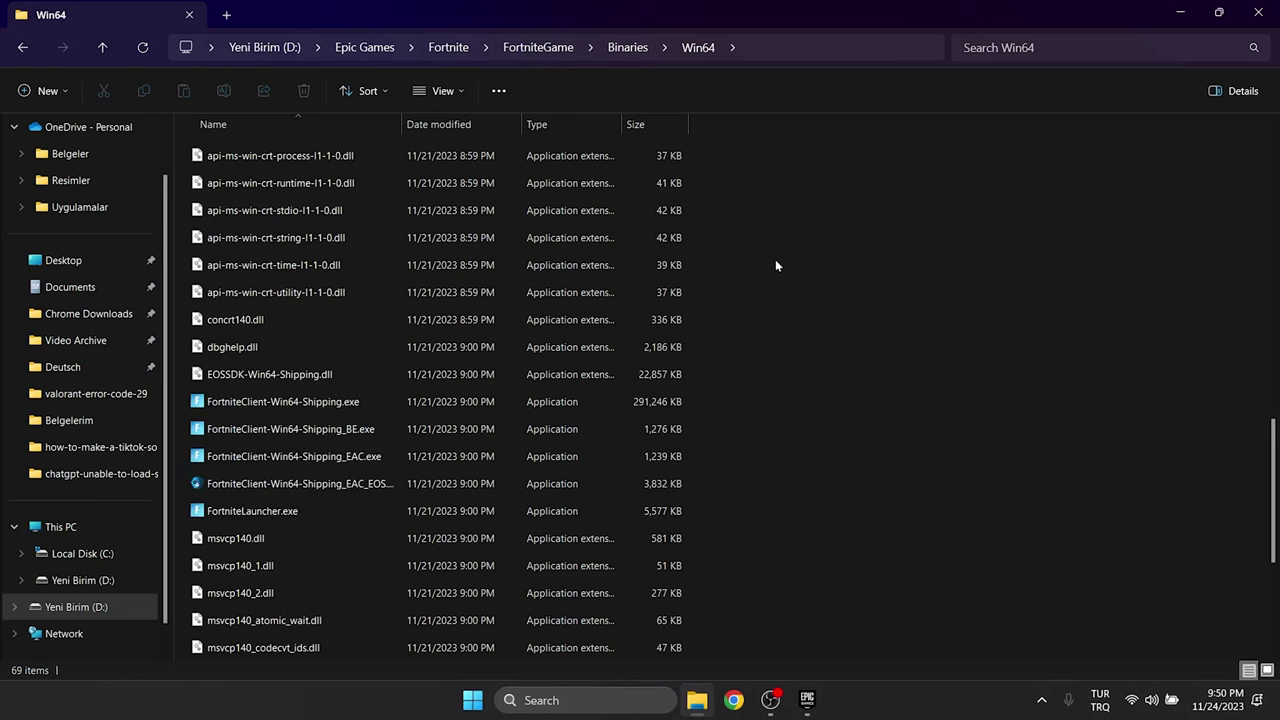
left_click(262, 511)
right_click(265, 511)
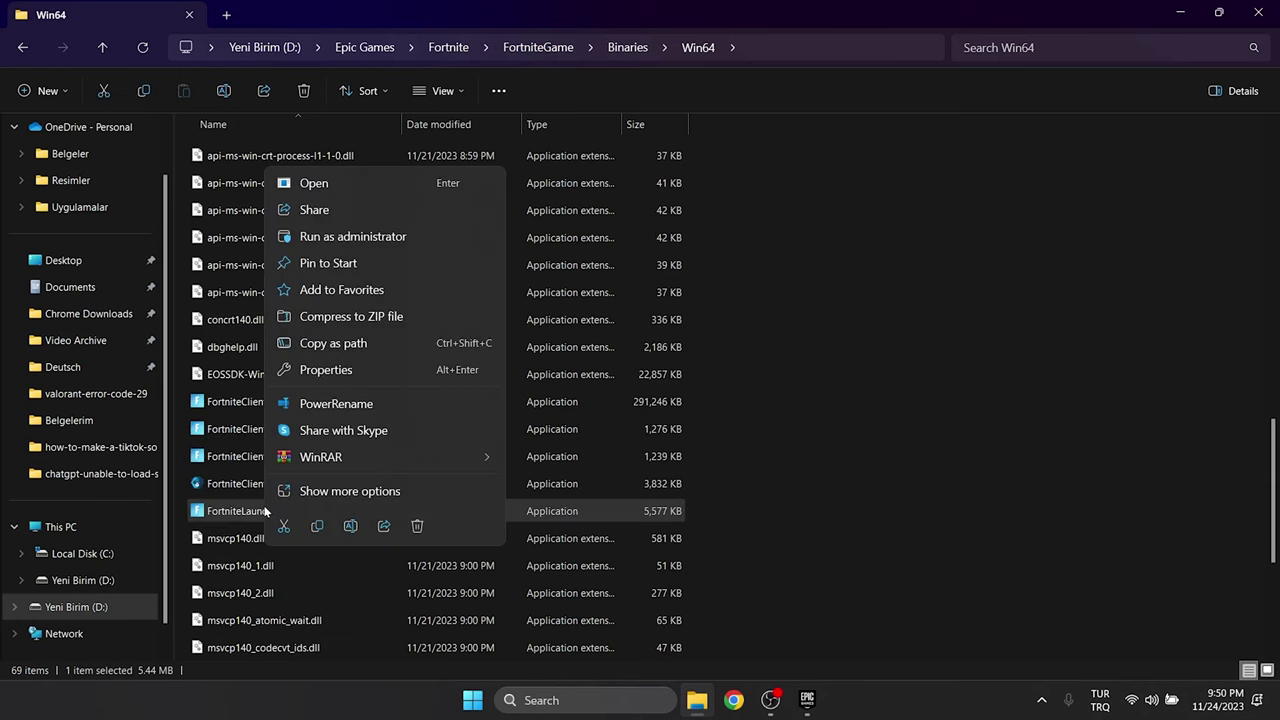
left_click(330, 369)
left_click(328, 247)
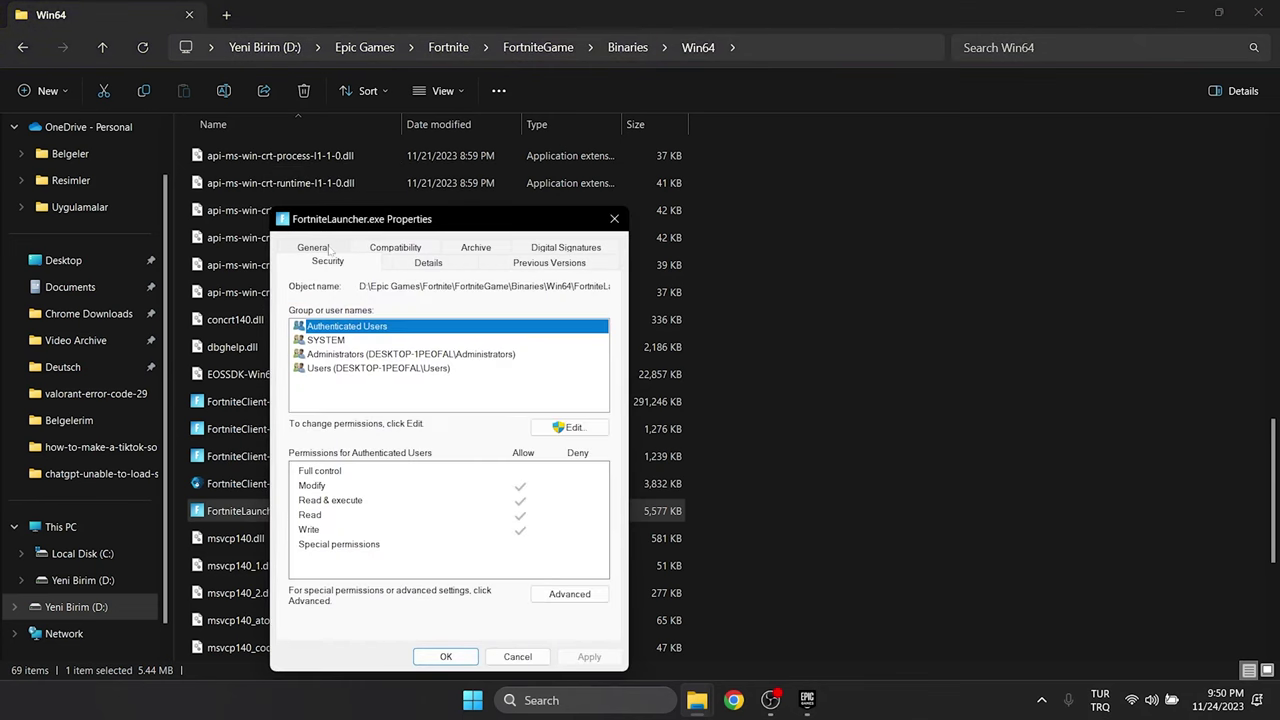
left_click(570, 428)
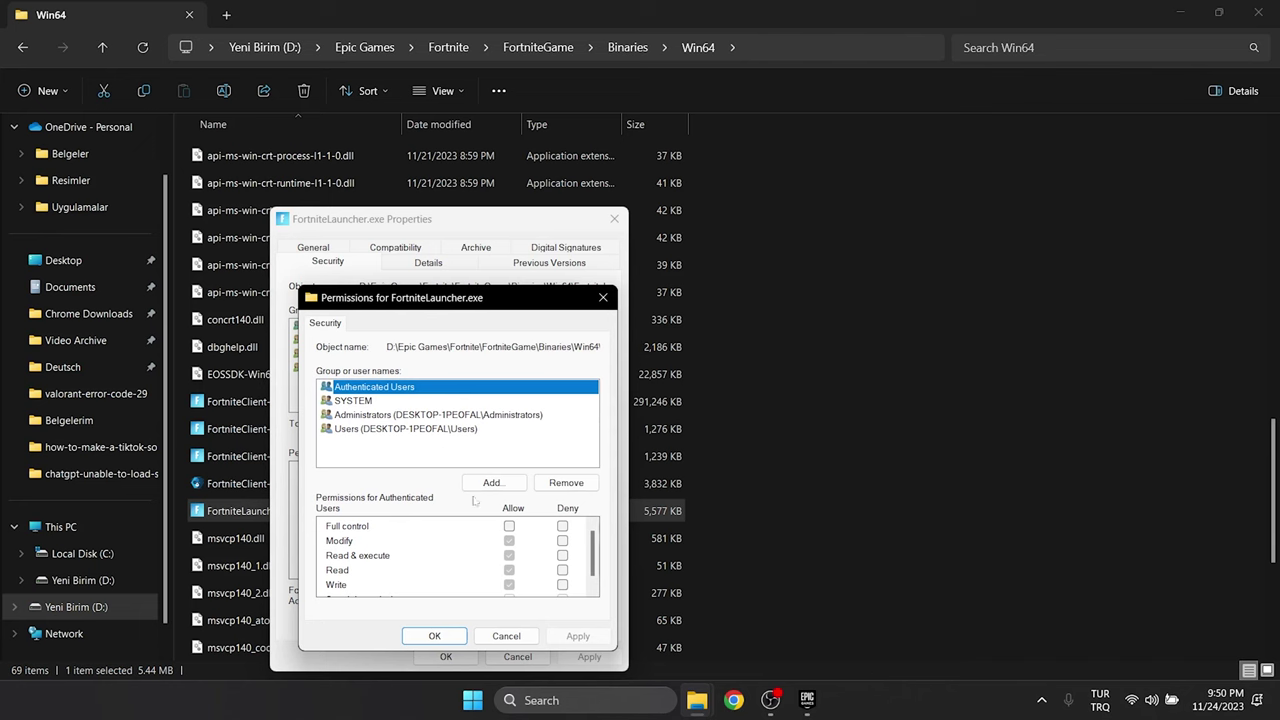
left_click(509, 526)
scroll(480, 545, "down", 1)
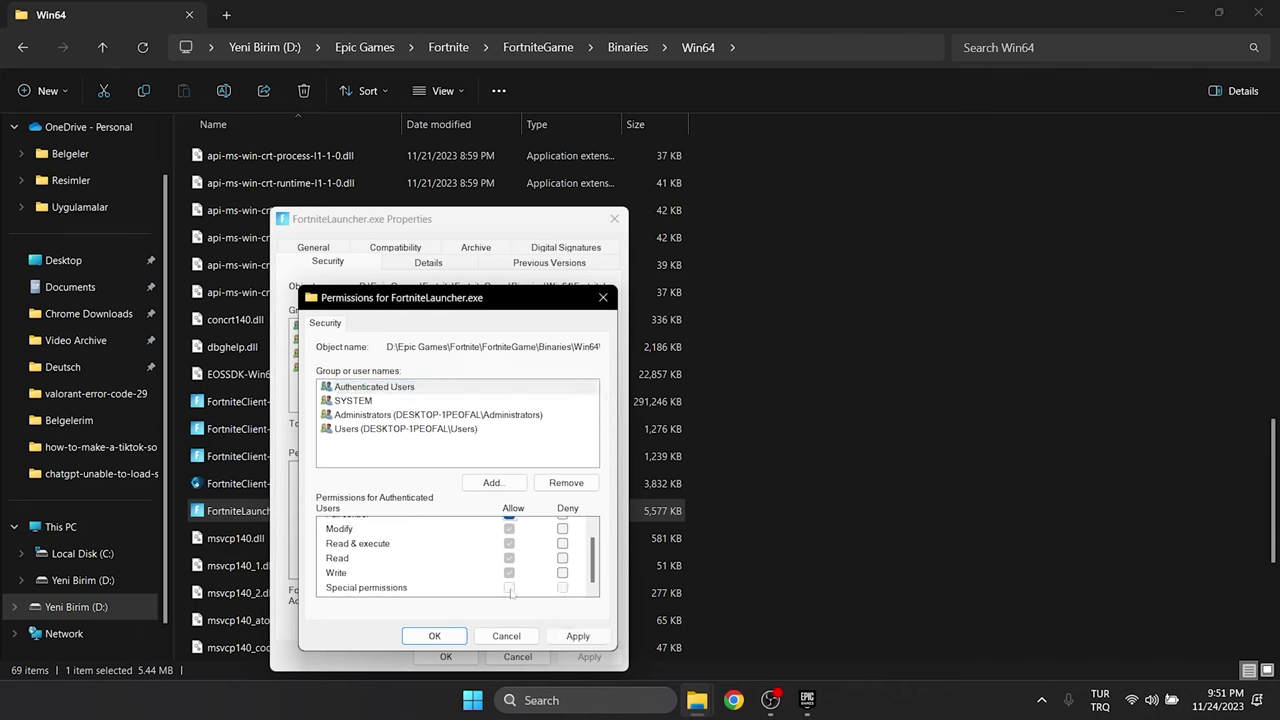
scroll(510, 592, "up", 1)
left_click(360, 387)
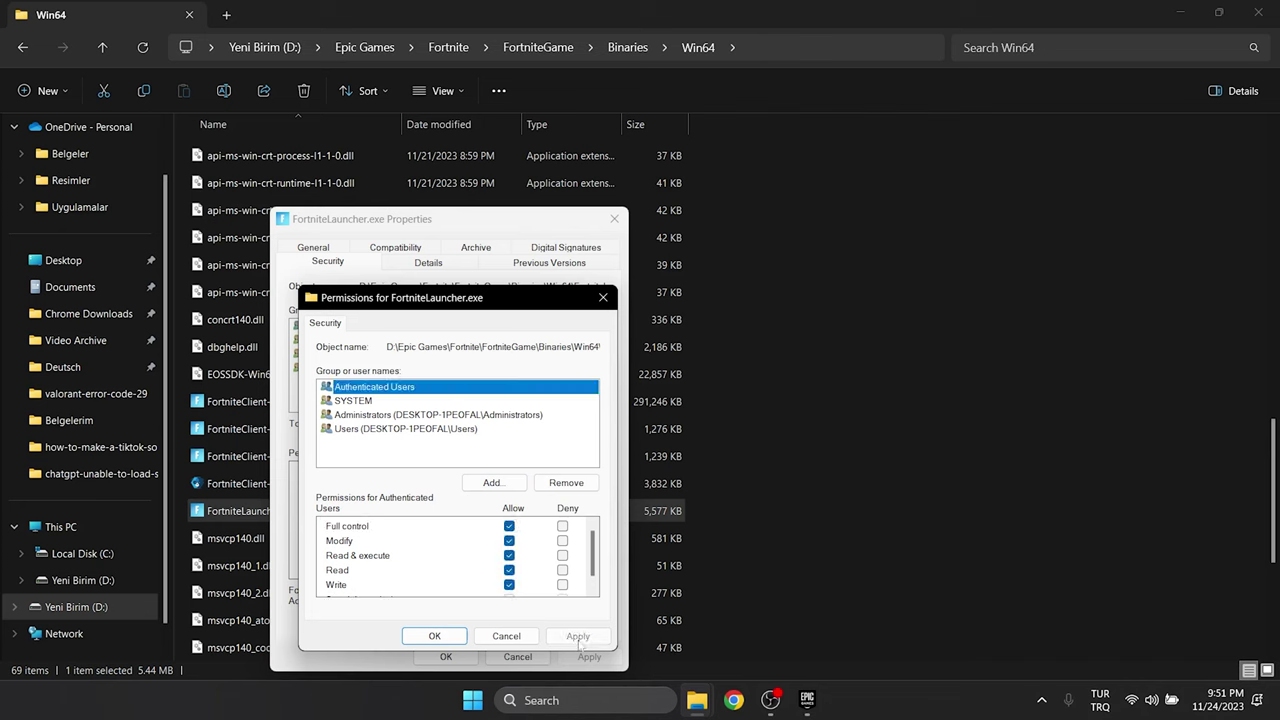
Allow the Users group full control of FortniteLauncher.exe, apply it and close the file's properties
left_click(345, 400)
key("Down")
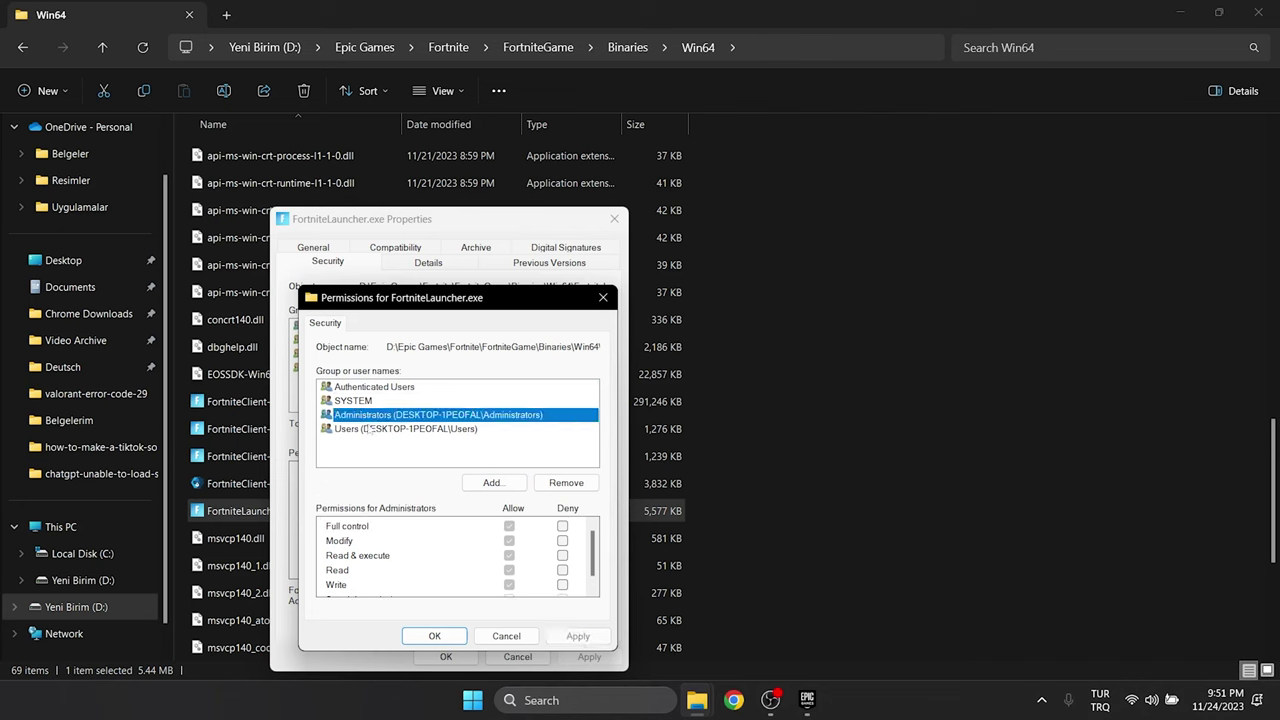
key("Down")
left_click(509, 540)
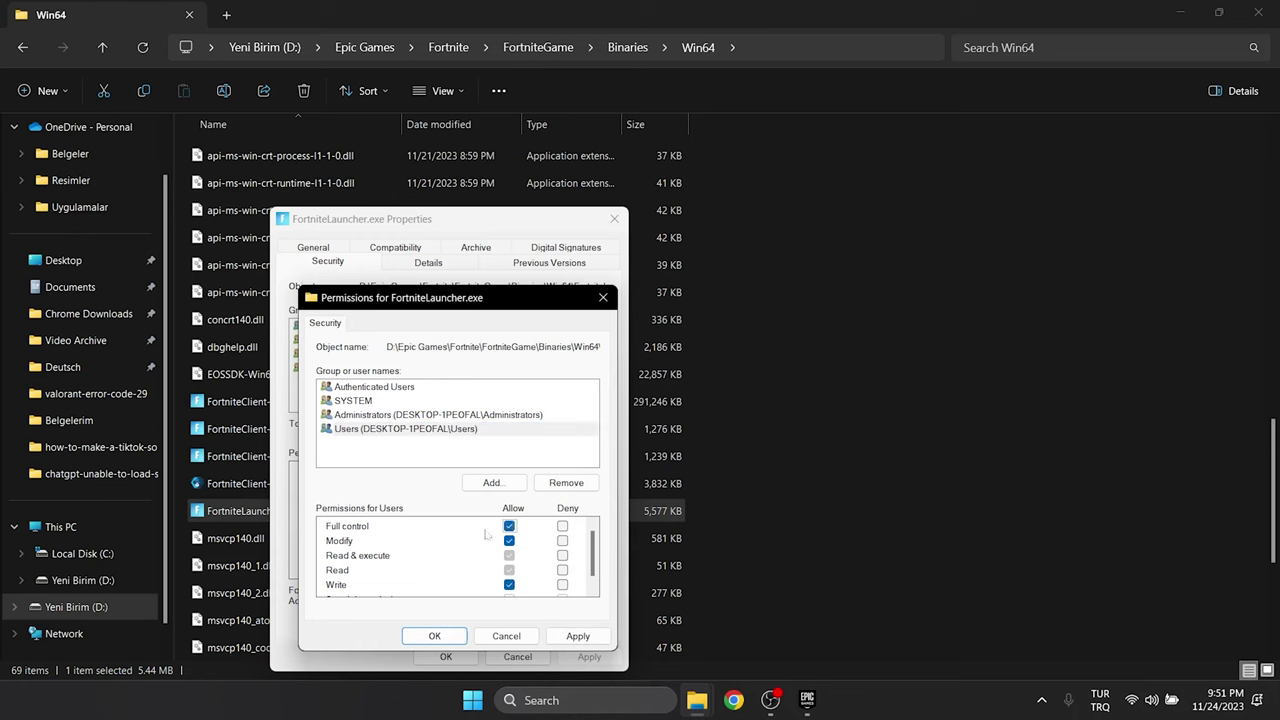
left_click(577, 636)
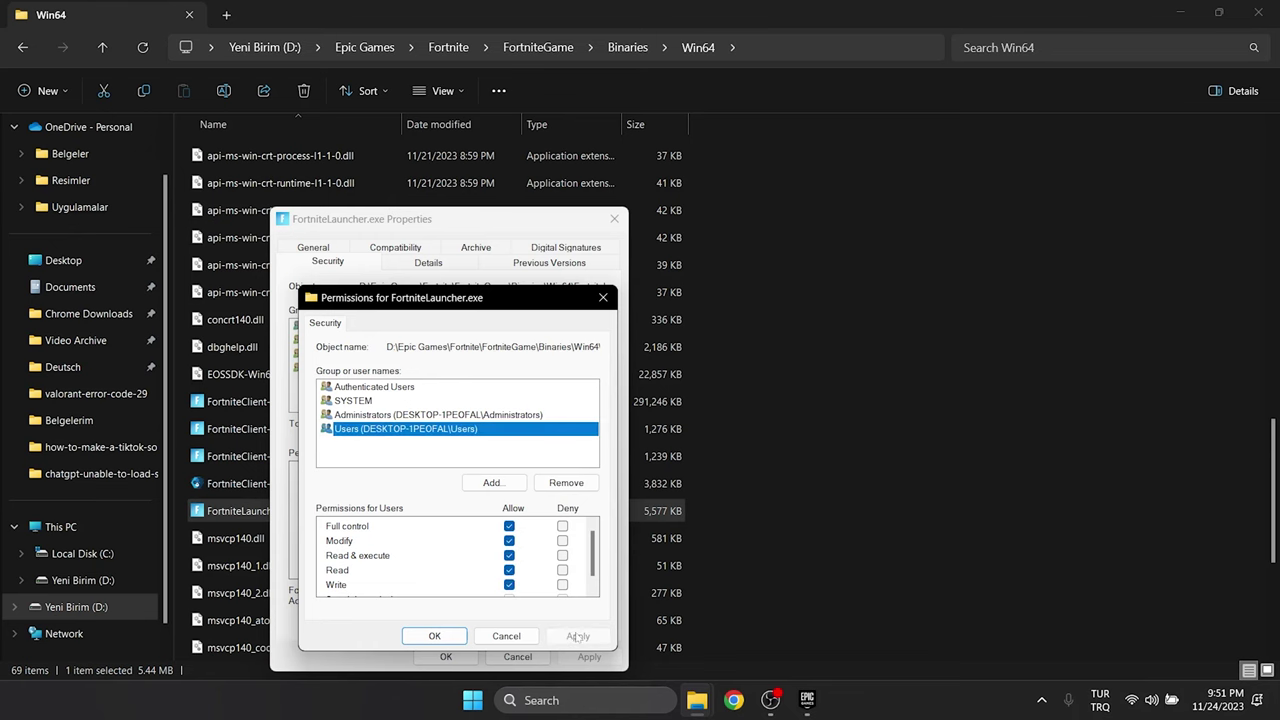
left_click(446, 637)
left_click(446, 655)
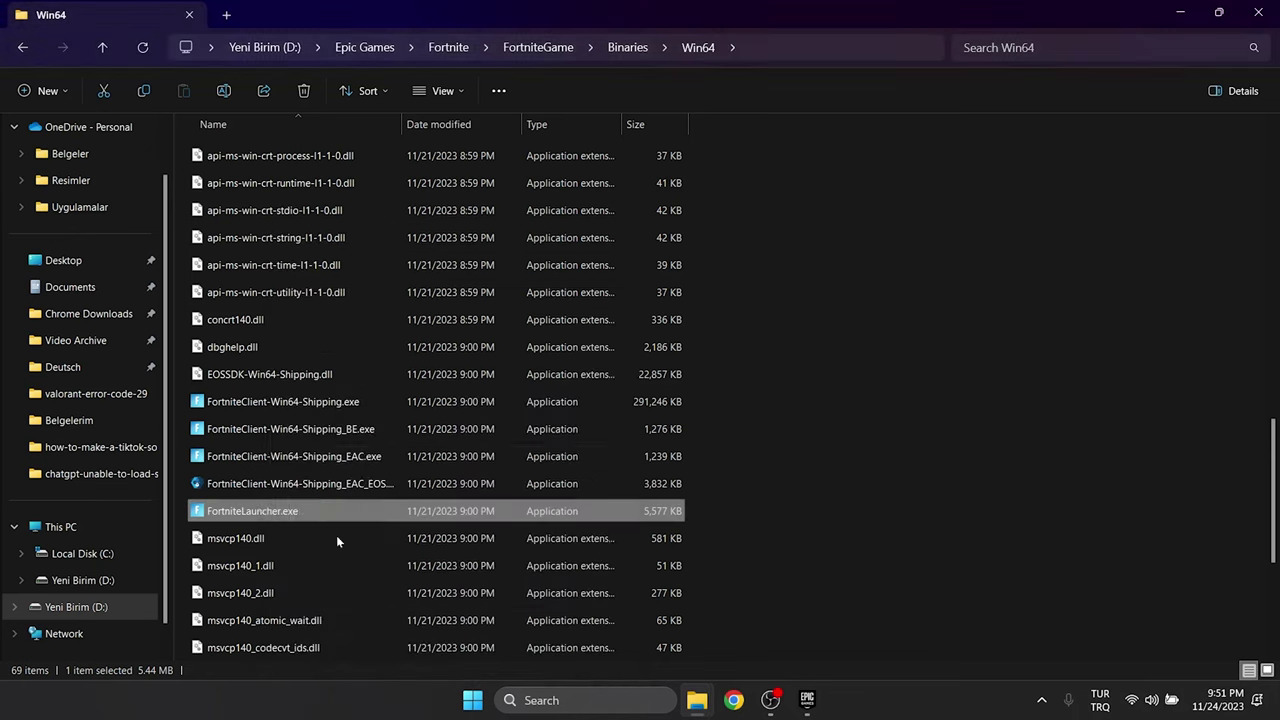
Allow Authenticated Users full control in the security permissions of FortniteClient-Win64-Shipping_EAC.exe and apply the change
right_click(263, 456)
left_click(324, 317)
left_click(325, 260)
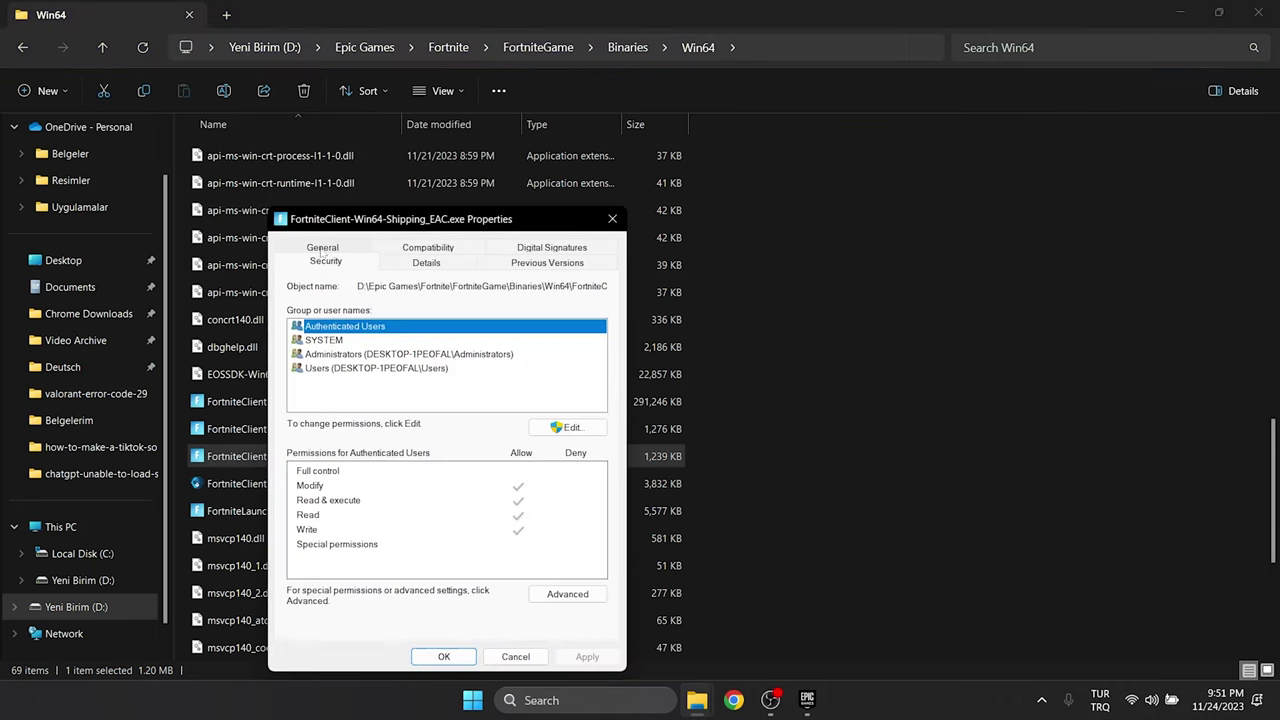
left_click(563, 428)
left_click(507, 526)
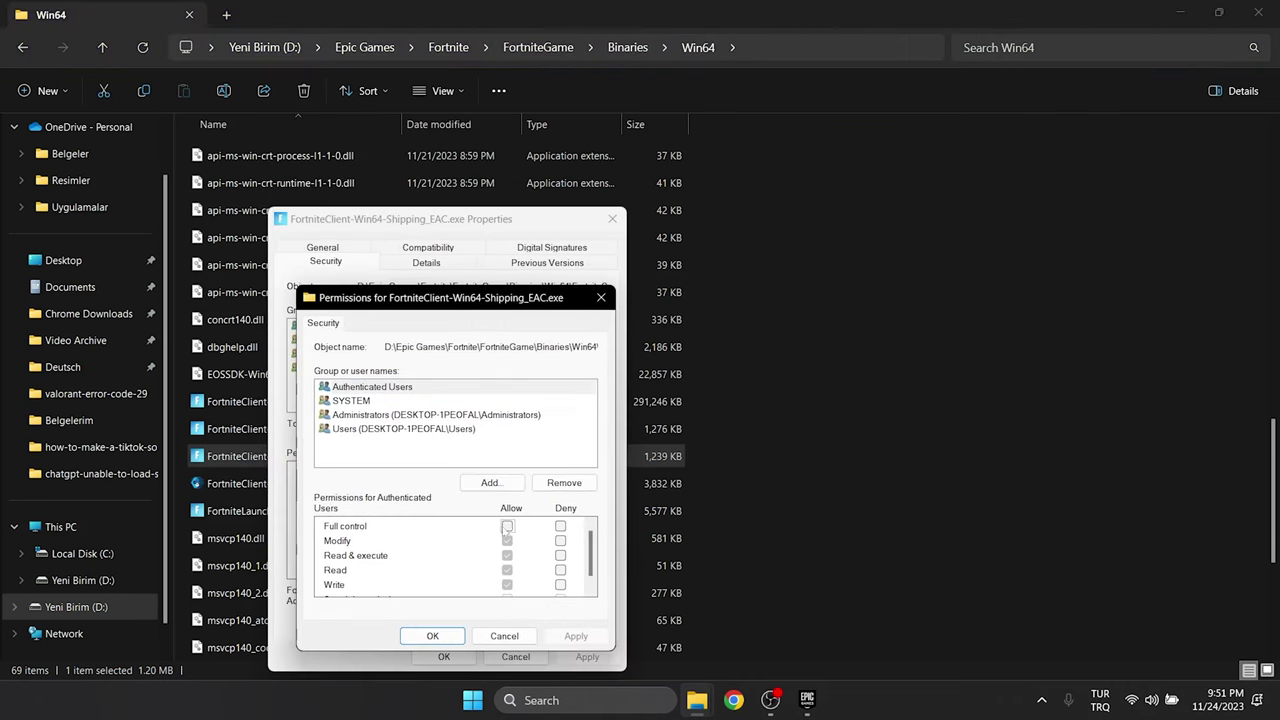
left_click(576, 636)
Allow the Users group full control of FortniteClient-Win64-Shipping_EAC.exe, apply it and close the file's properties
left_click(355, 401)
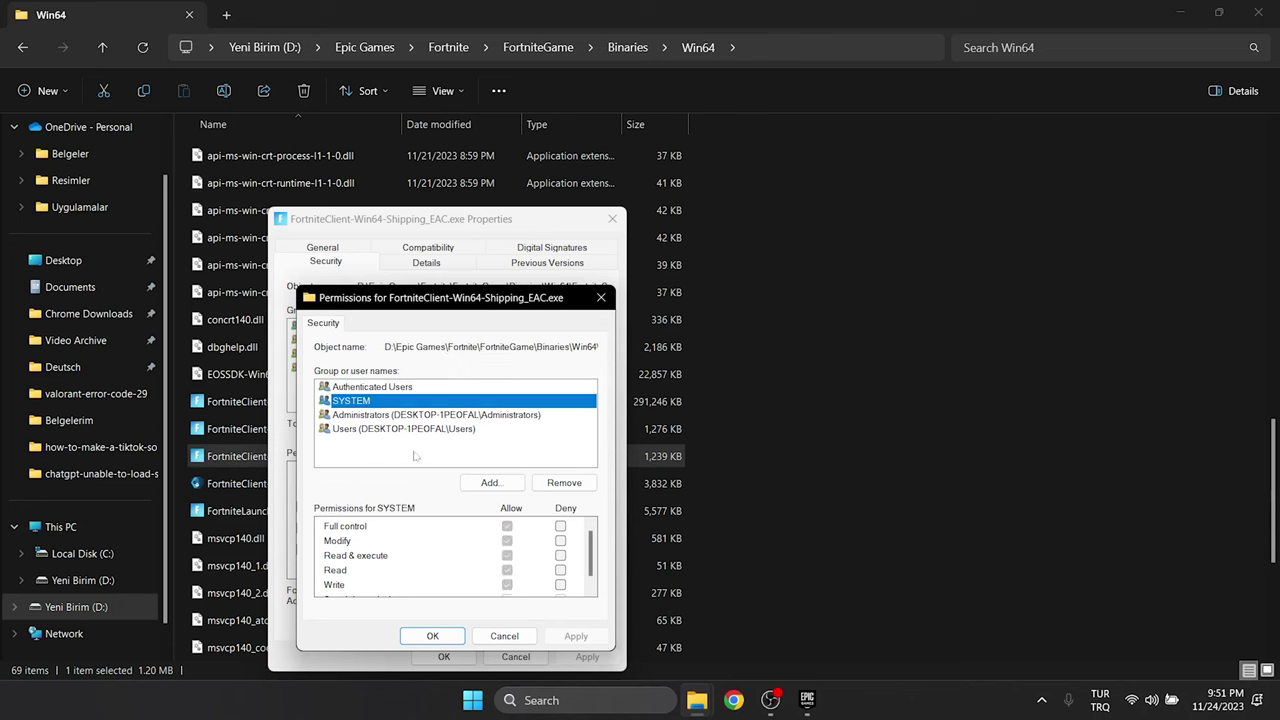
left_click(361, 415)
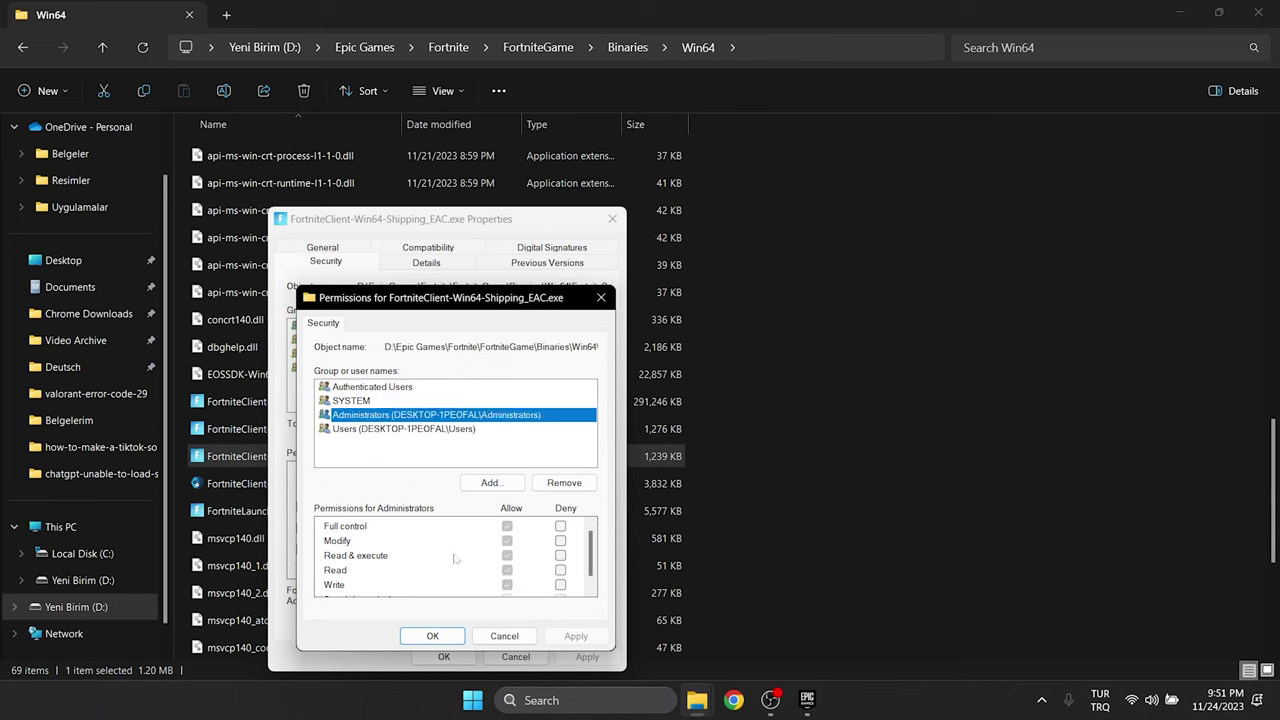
left_click(400, 428)
left_click(507, 526)
scroll(445, 555, "down", 1)
left_click(576, 636)
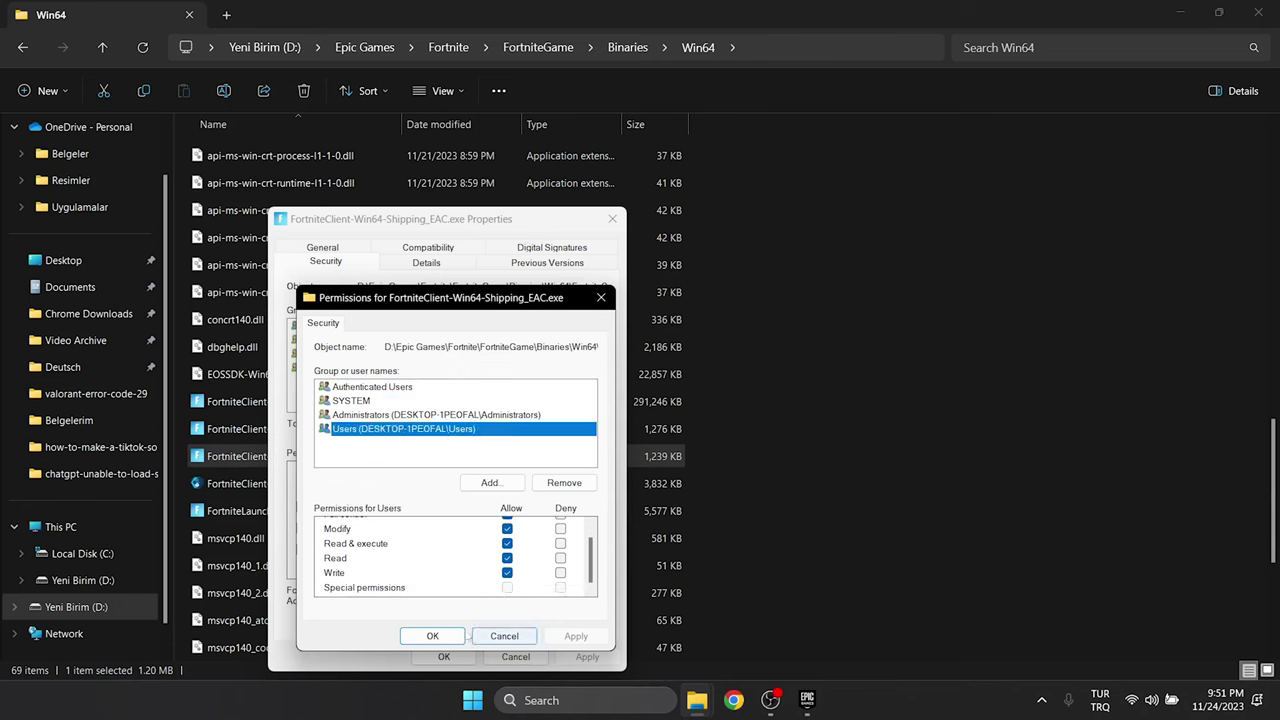
left_click(432, 636)
left_click(443, 657)
Allow Authenticated Users full control in the security permissions of FortniteClient-Win64-Shipping_BE.exe and apply the change
right_click(251, 428)
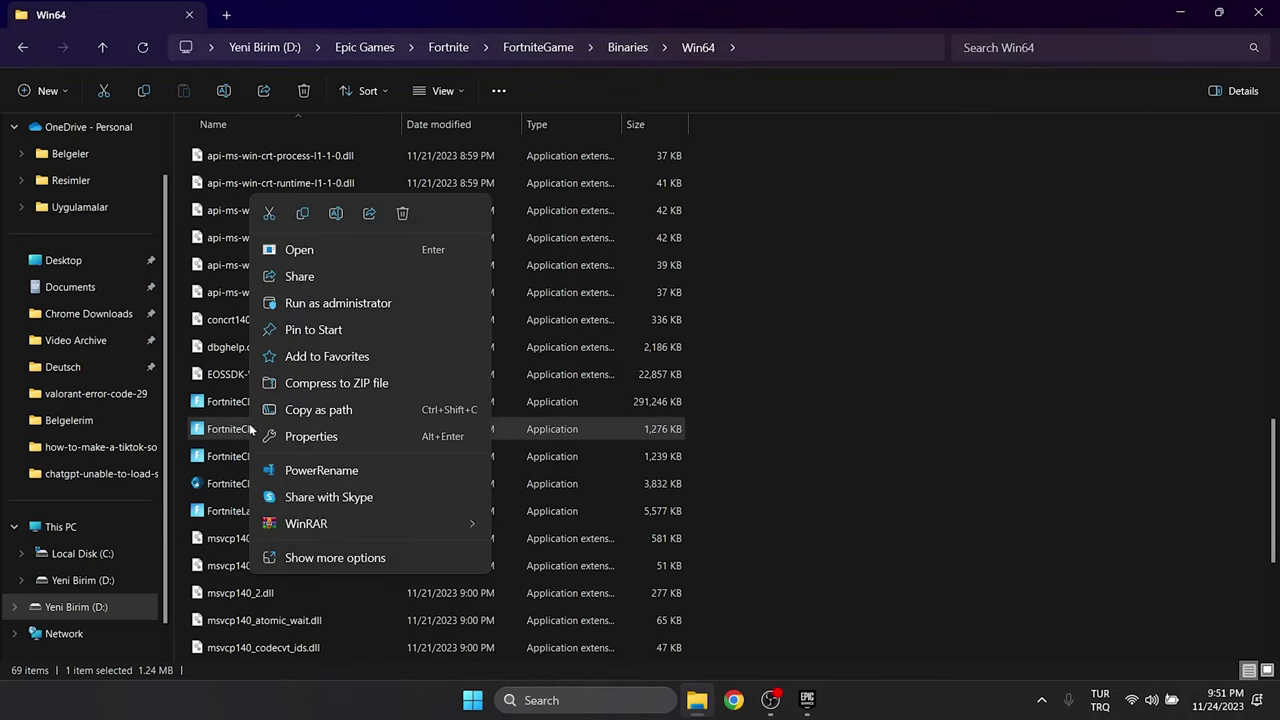
left_click(305, 436)
left_click(313, 261)
left_click(545, 428)
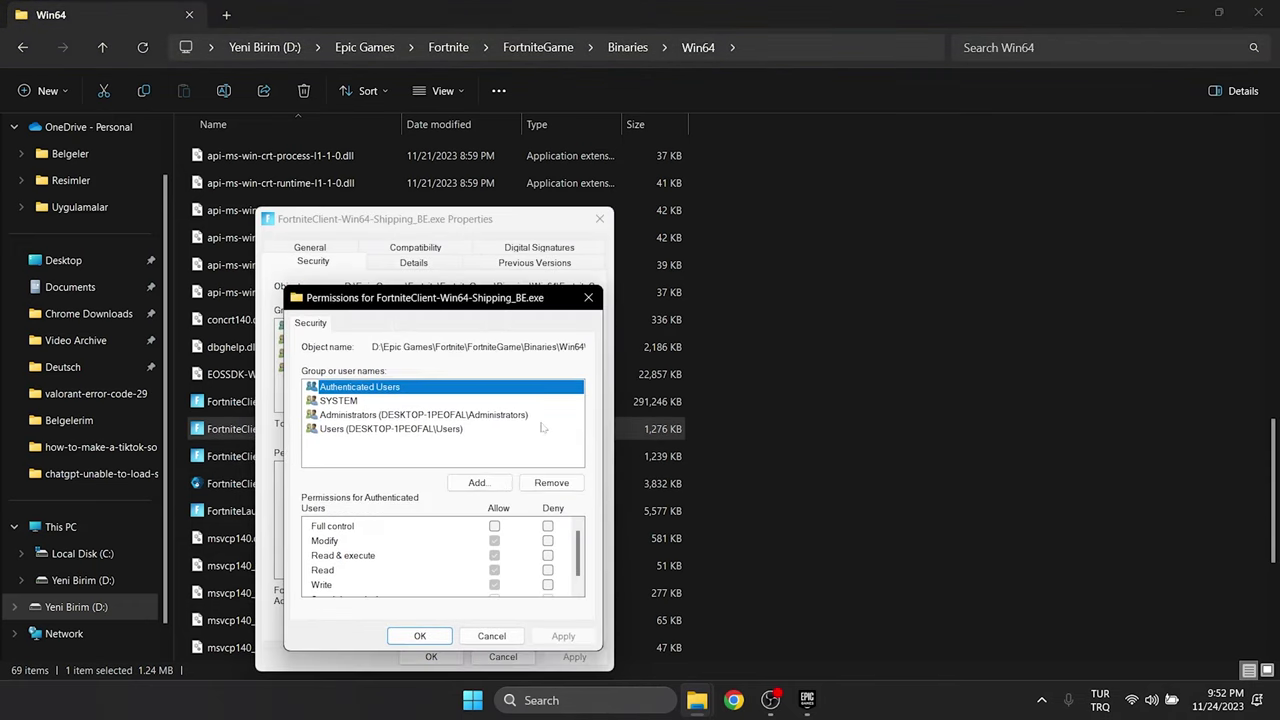
left_click(494, 526)
left_click(563, 636)
Allow the Users group full control of FortniteClient-Win64-Shipping_BE.exe, apply it and close the file's properties
left_click(345, 400)
left_click(345, 414)
left_click(345, 428)
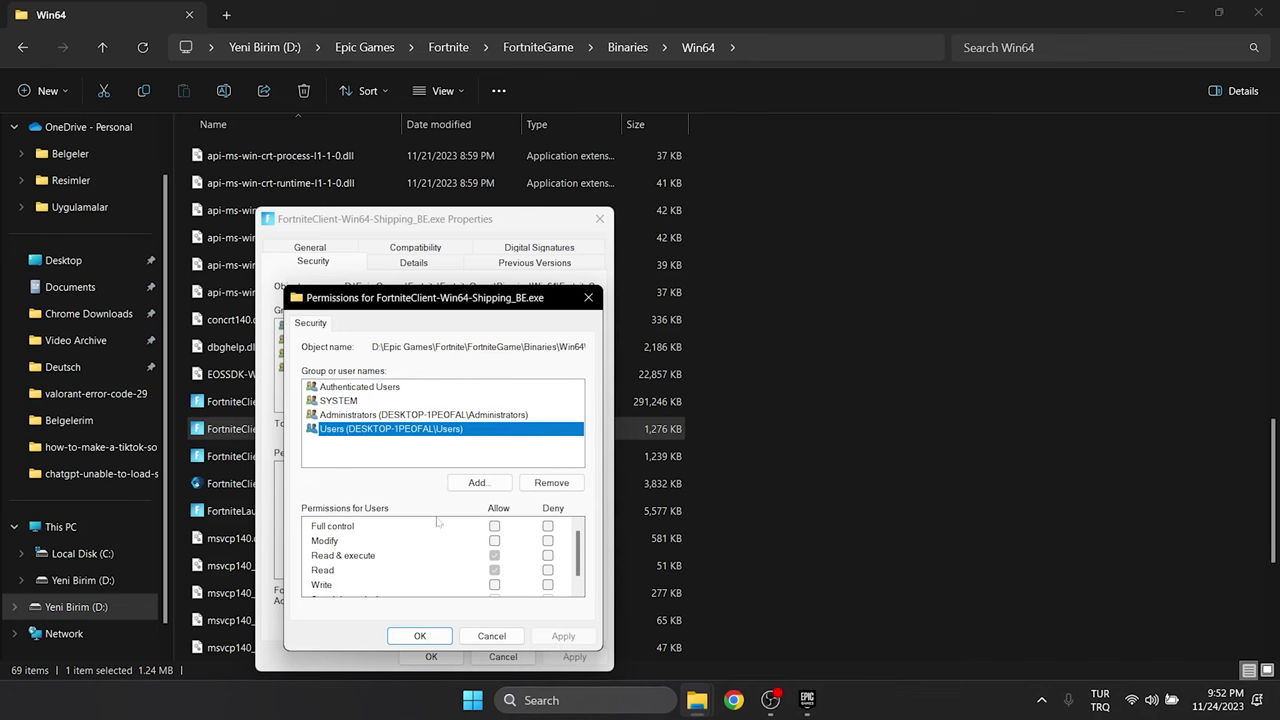
left_click(494, 526)
left_click(563, 636)
left_click(420, 636)
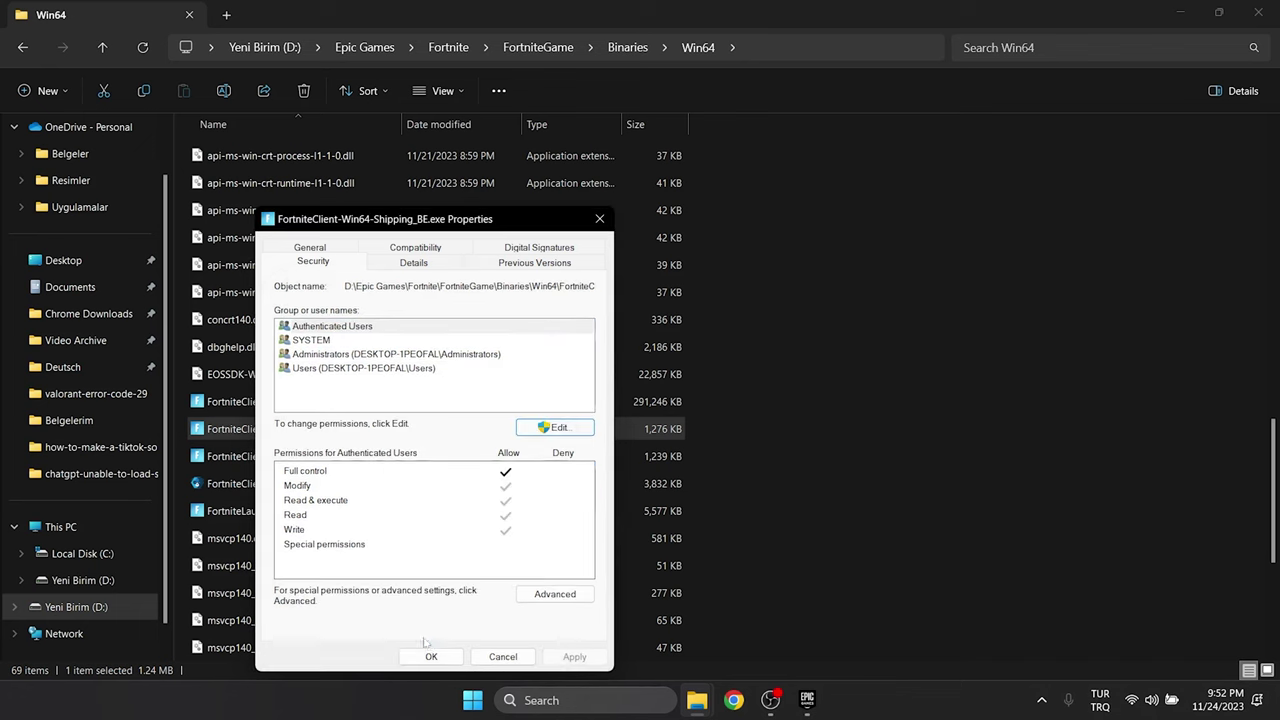
left_click(431, 657)
Allow Authenticated Users full control in the security permissions of FortniteClient-Win64-Shipping.exe and apply the change
right_click(255, 405)
left_click(323, 434)
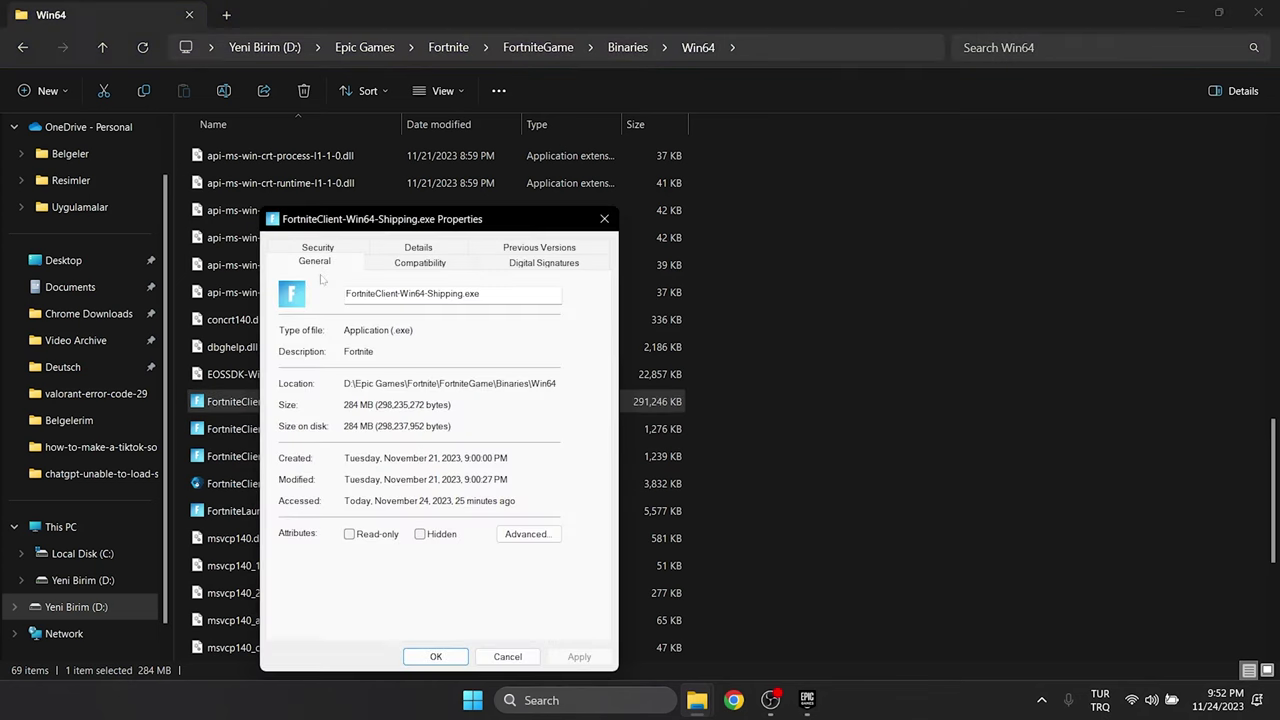
left_click(318, 261)
left_click(555, 429)
left_click(499, 526)
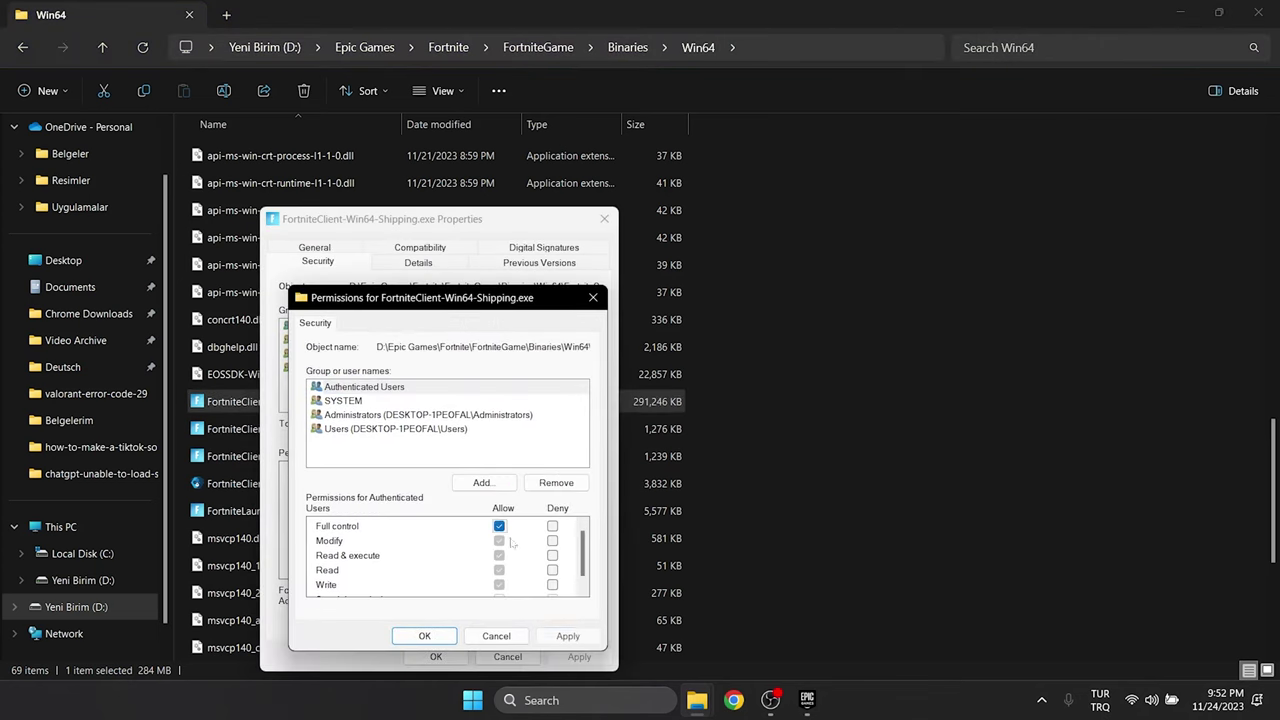
left_click(567, 636)
Allow the Users group full control of FortniteClient-Win64-Shipping.exe, apply it and close the file's properties
left_click(340, 401)
left_click(360, 414)
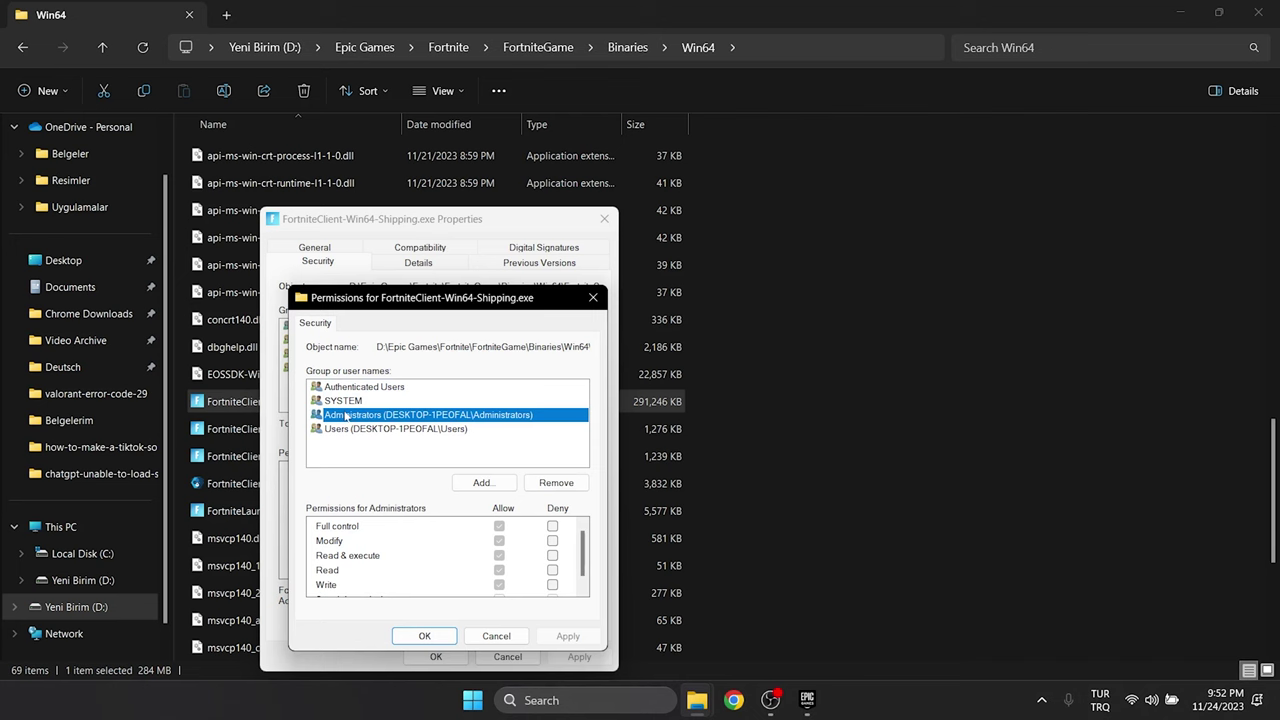
left_click(360, 429)
left_click(499, 526)
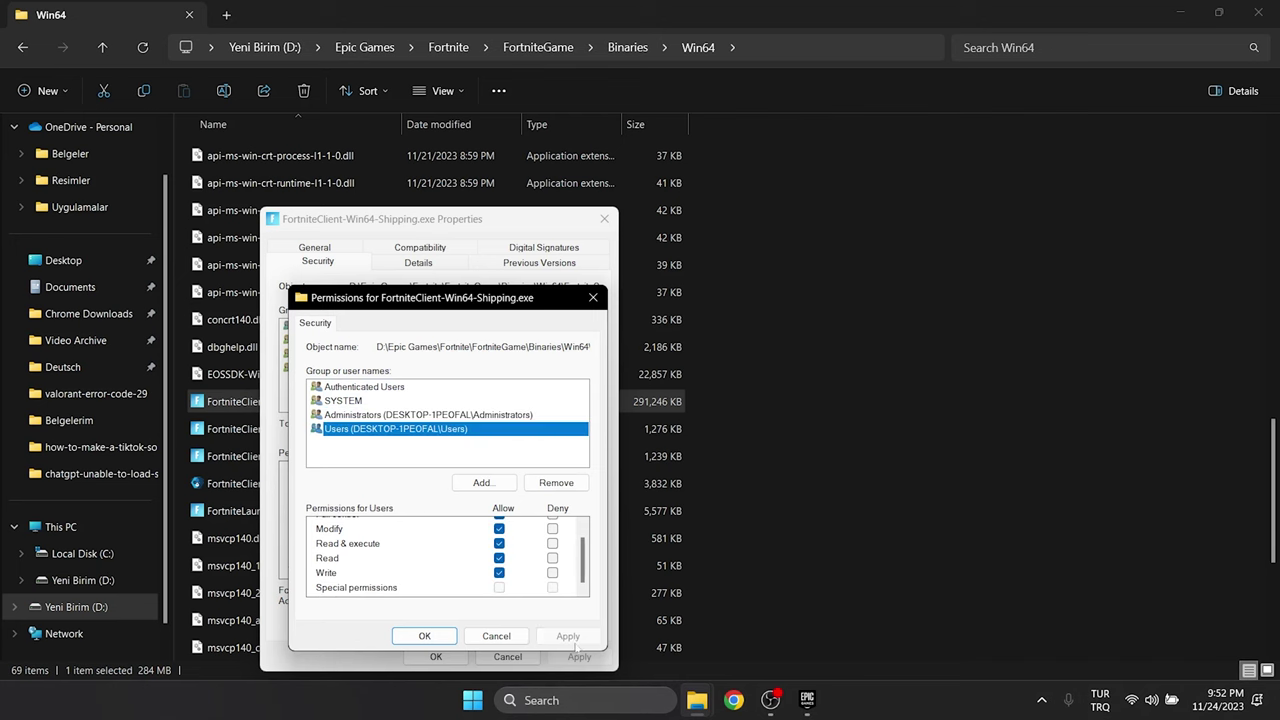
left_click(440, 637)
left_click(435, 657)
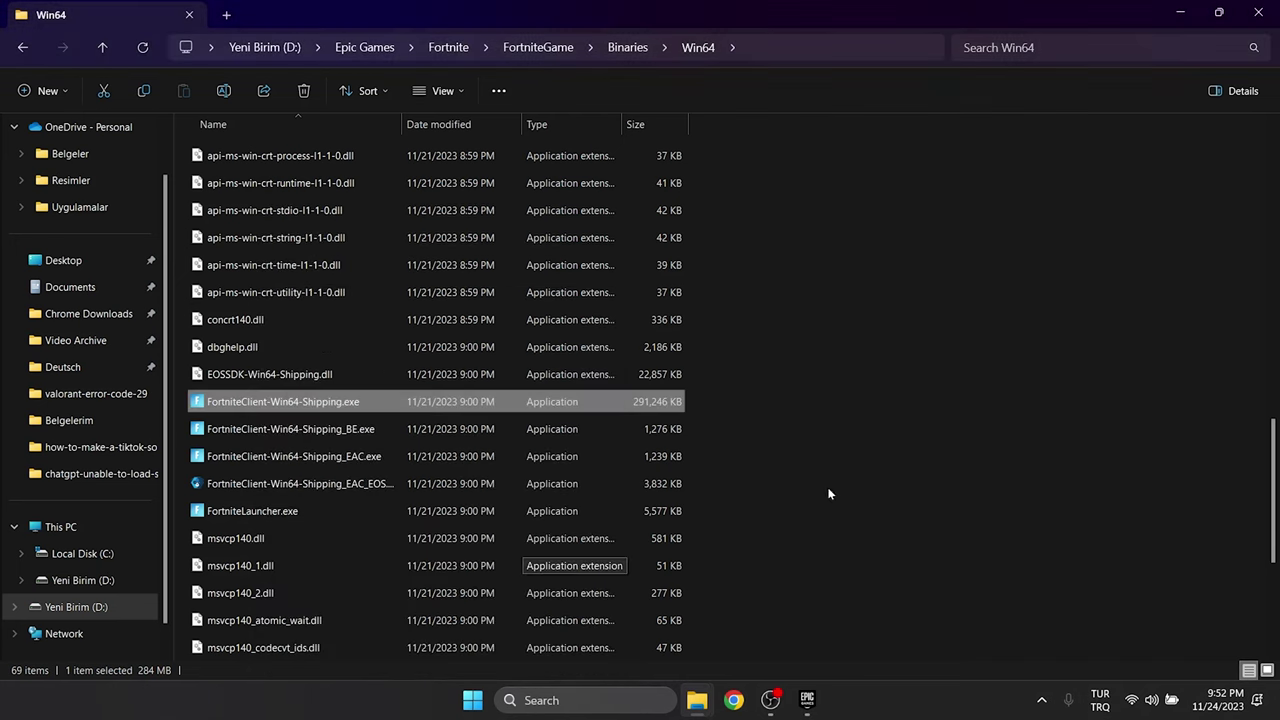